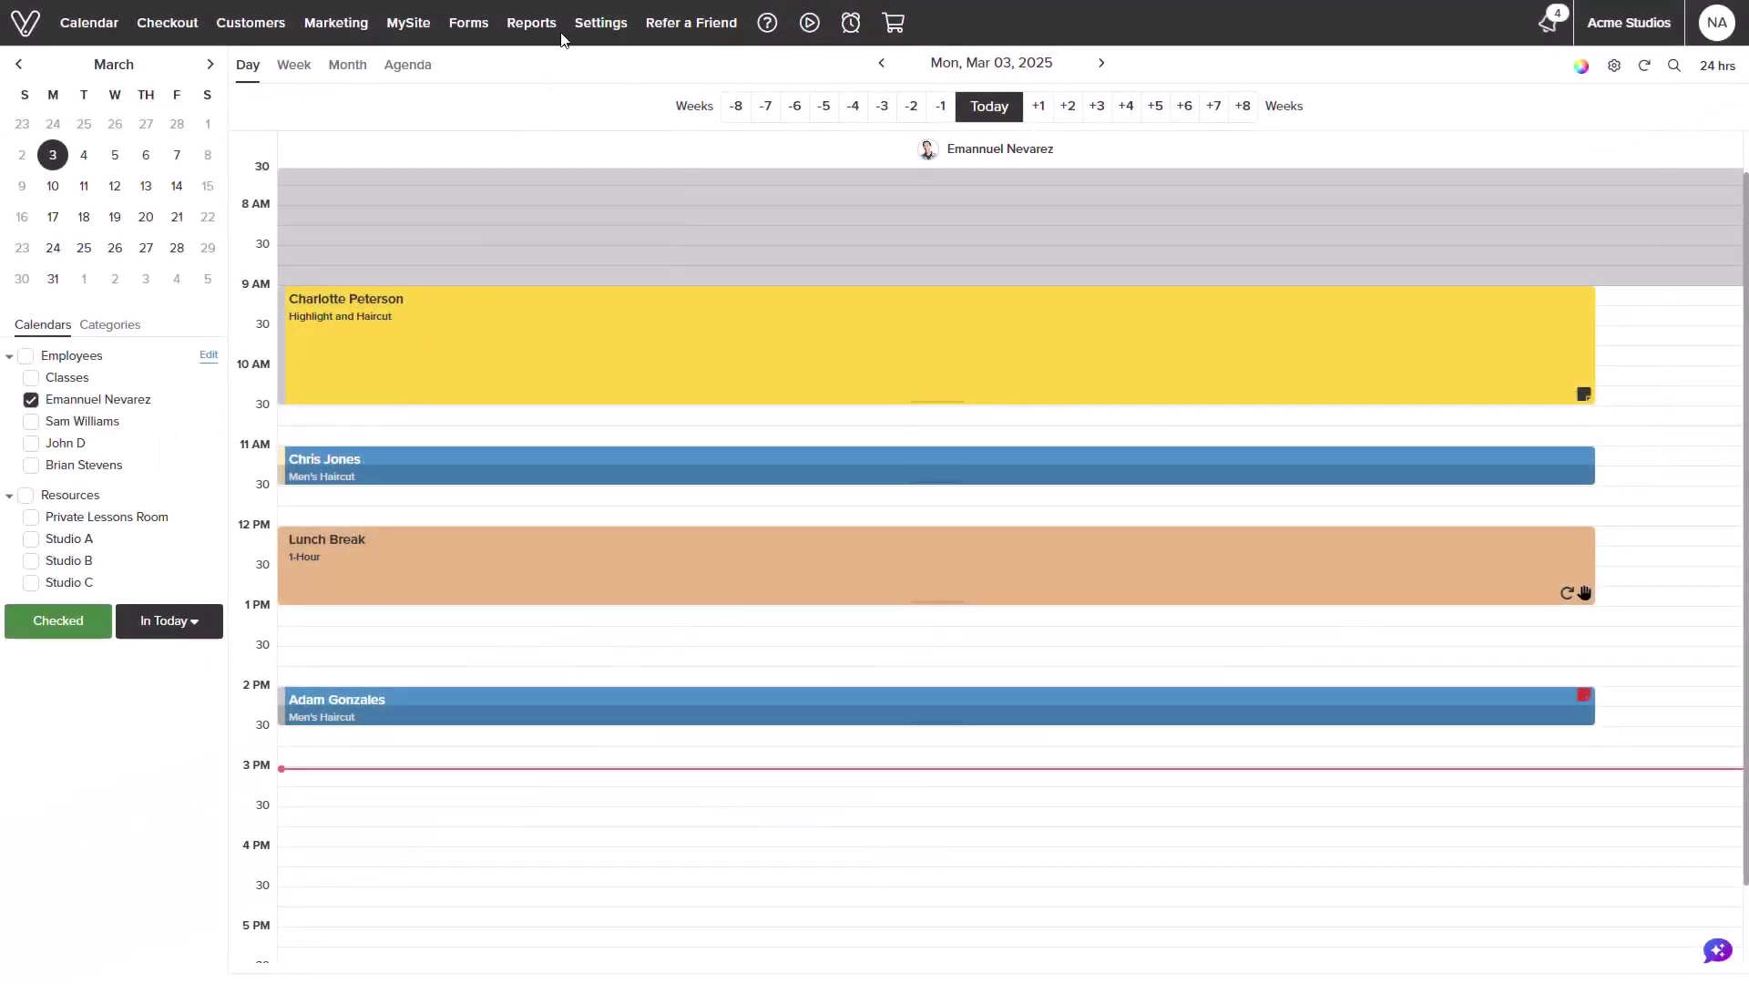
# - From All Settings, go to Rent Collection and activate it with Get Started - Free
pyautogui.moveTo(570, 29)
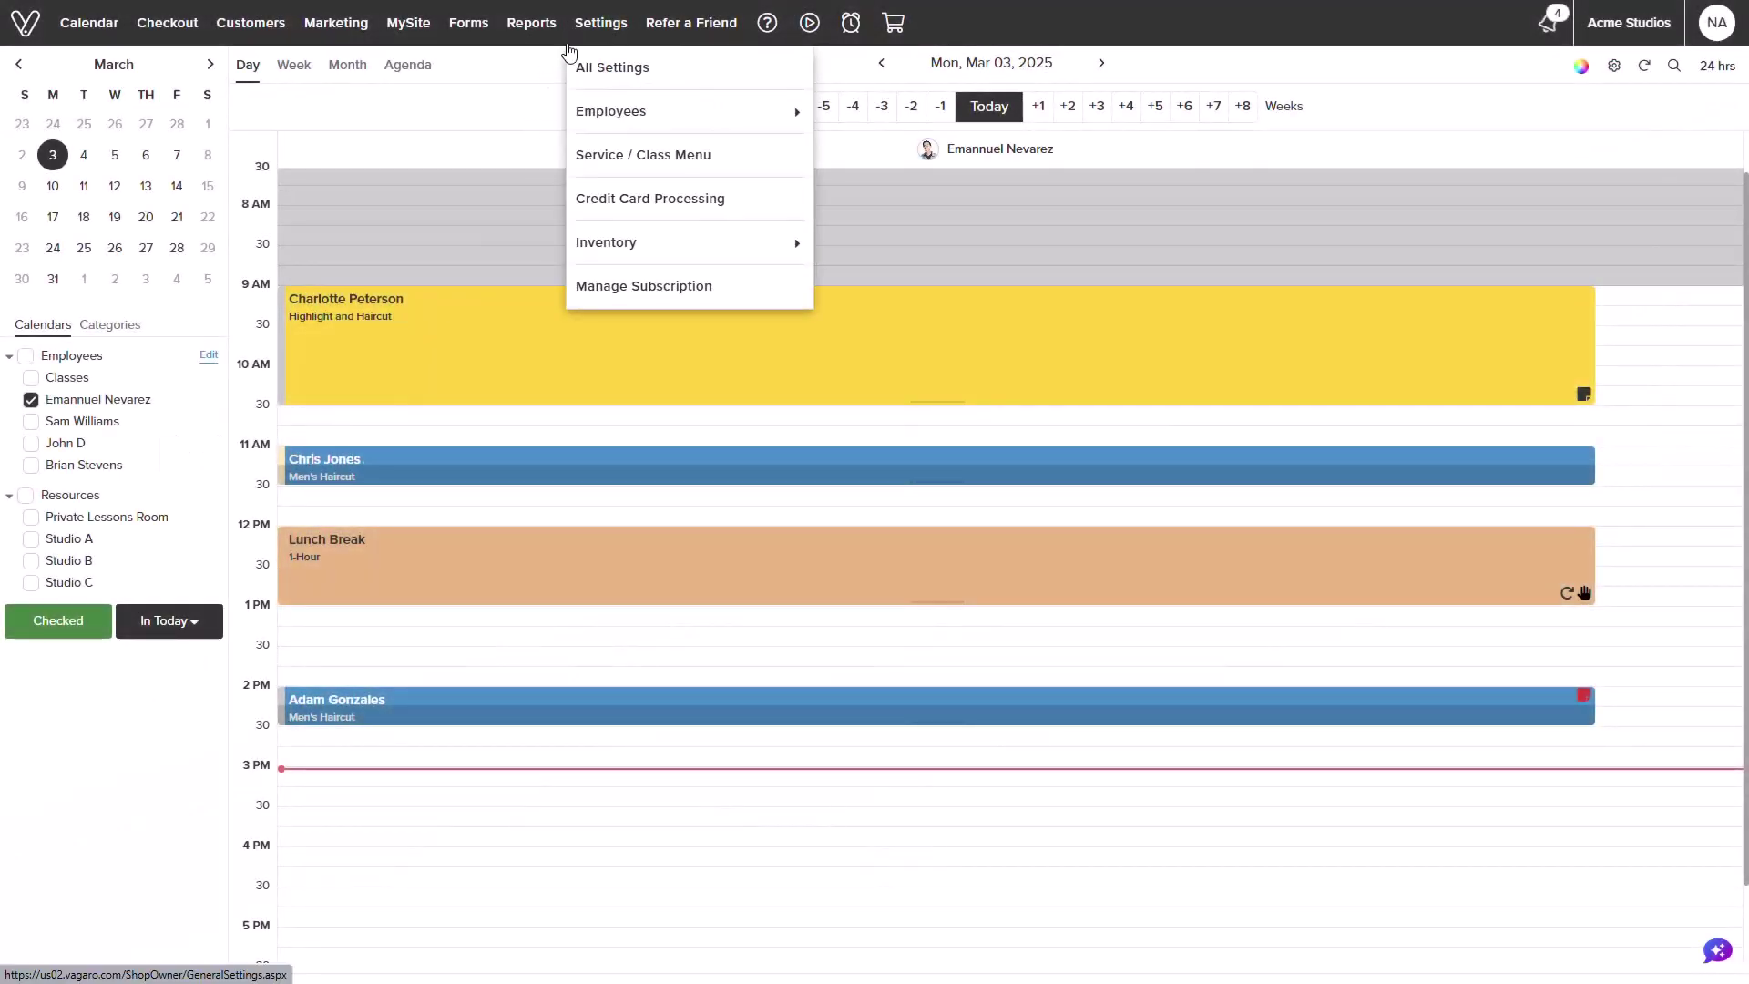
pyautogui.click(571, 71)
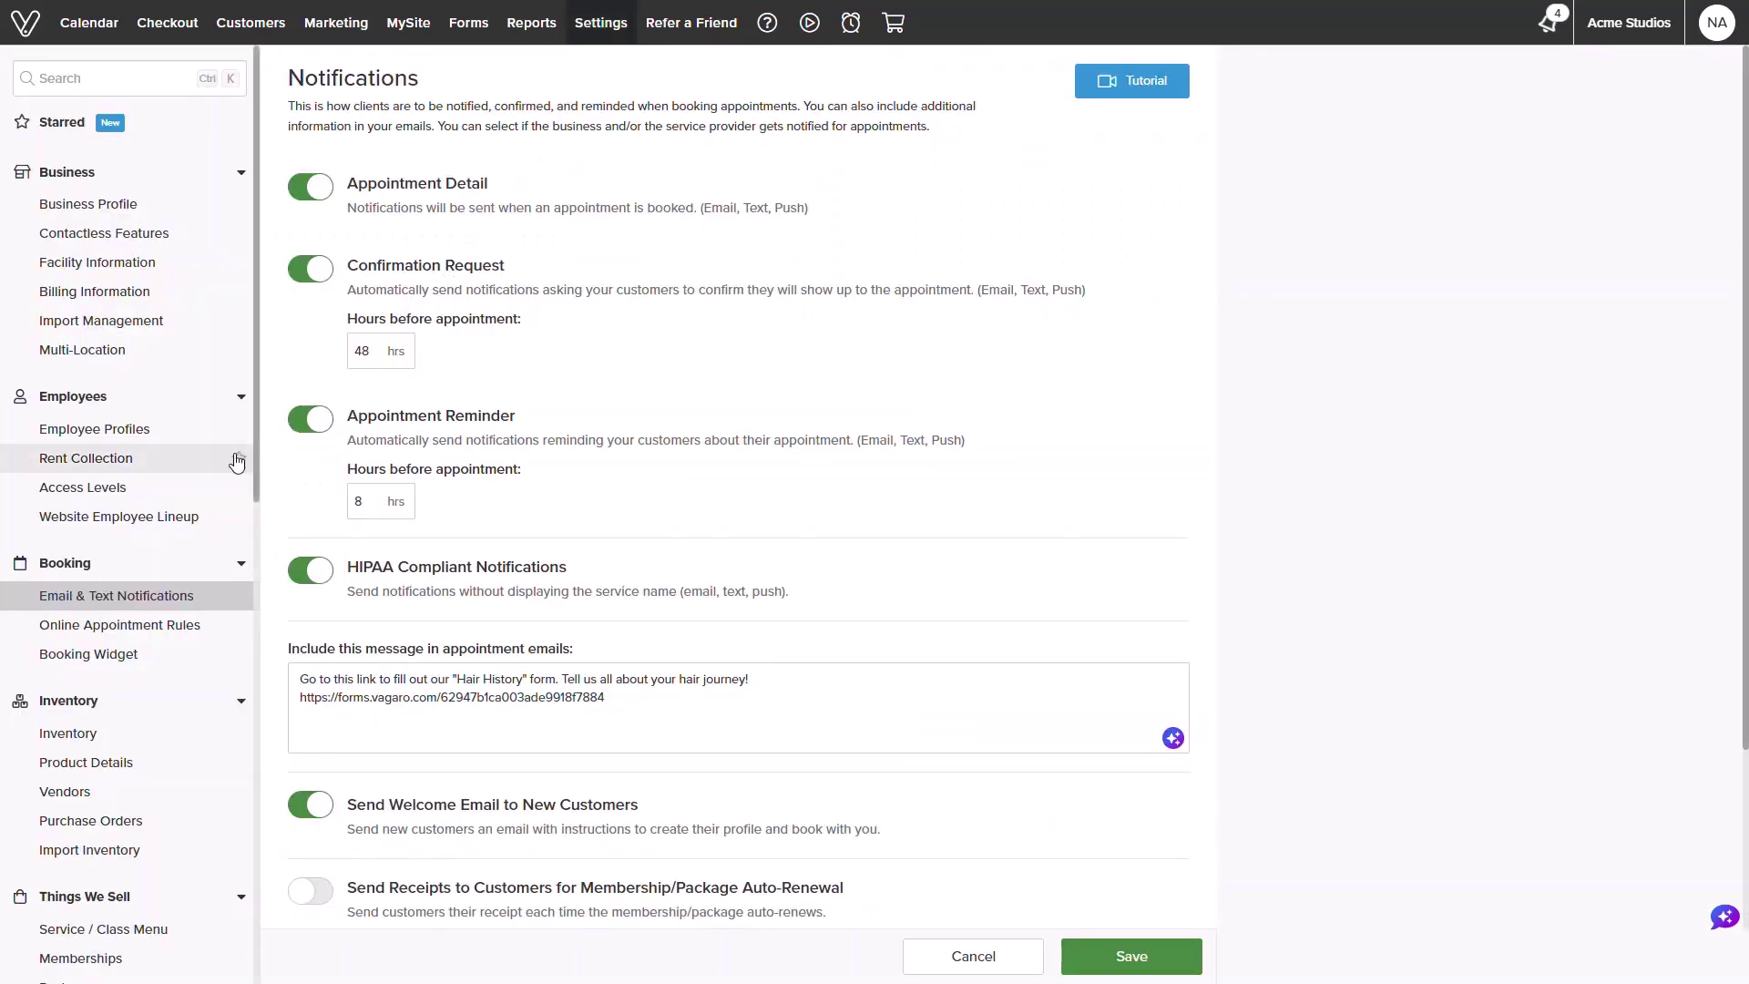
pyautogui.click(122, 465)
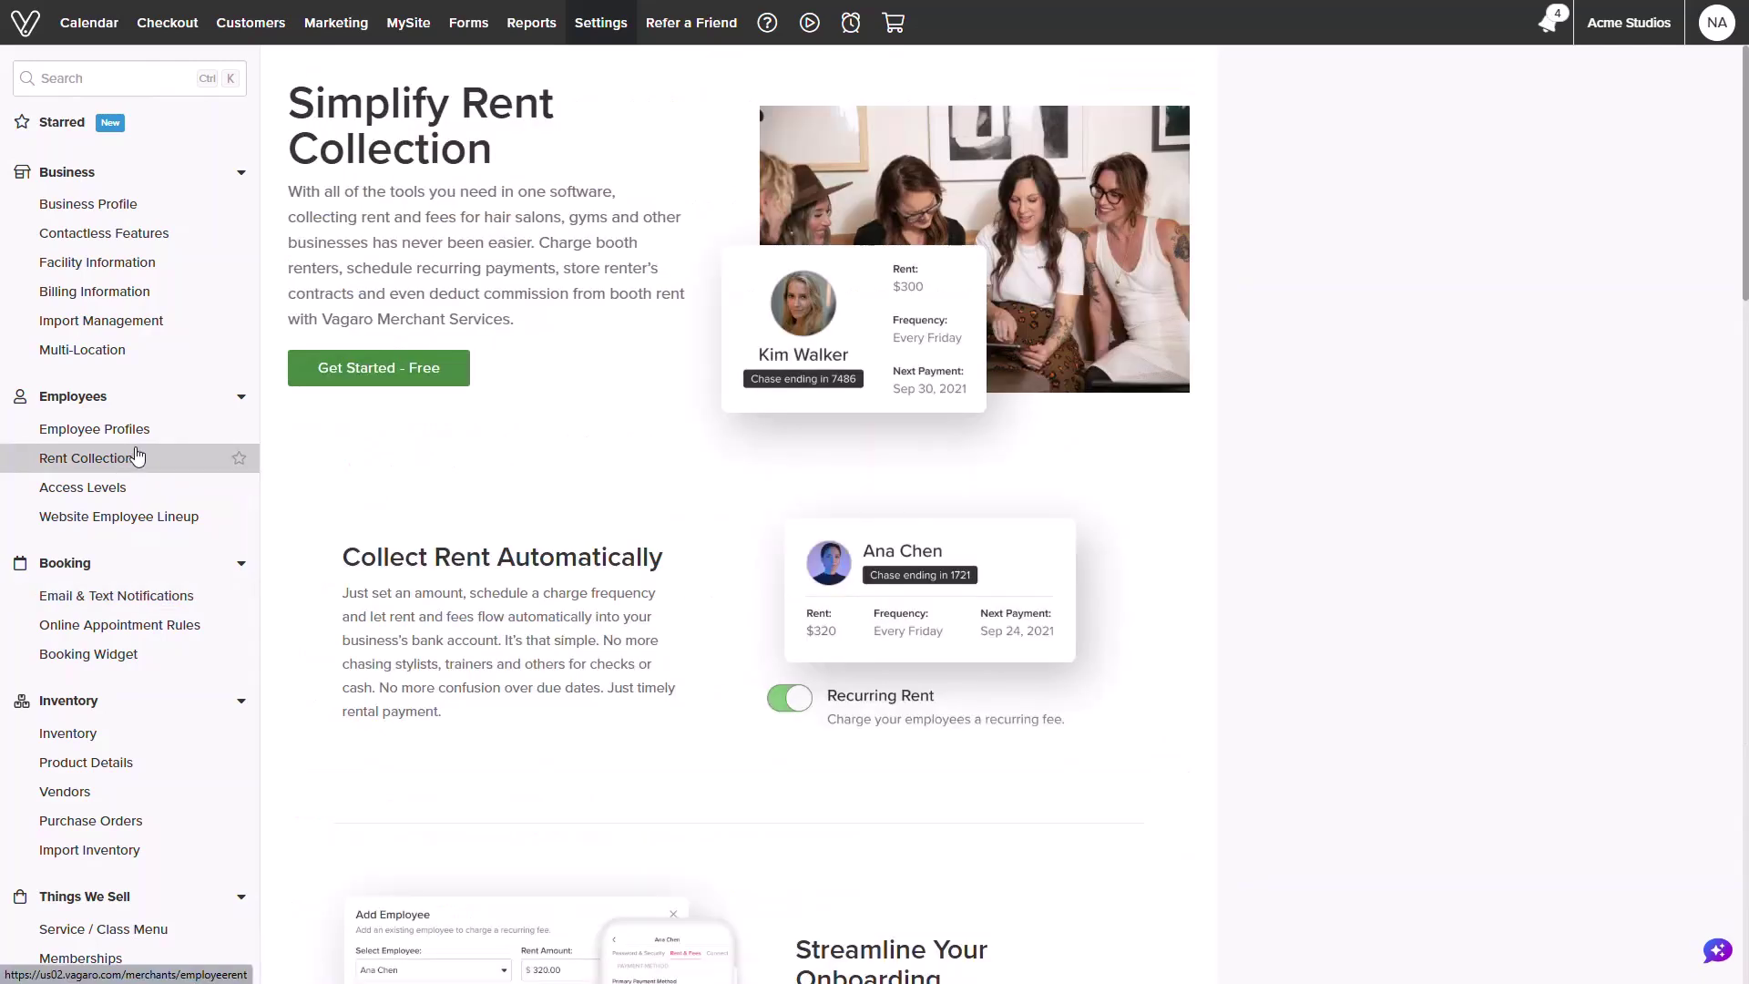
pyautogui.click(307, 381)
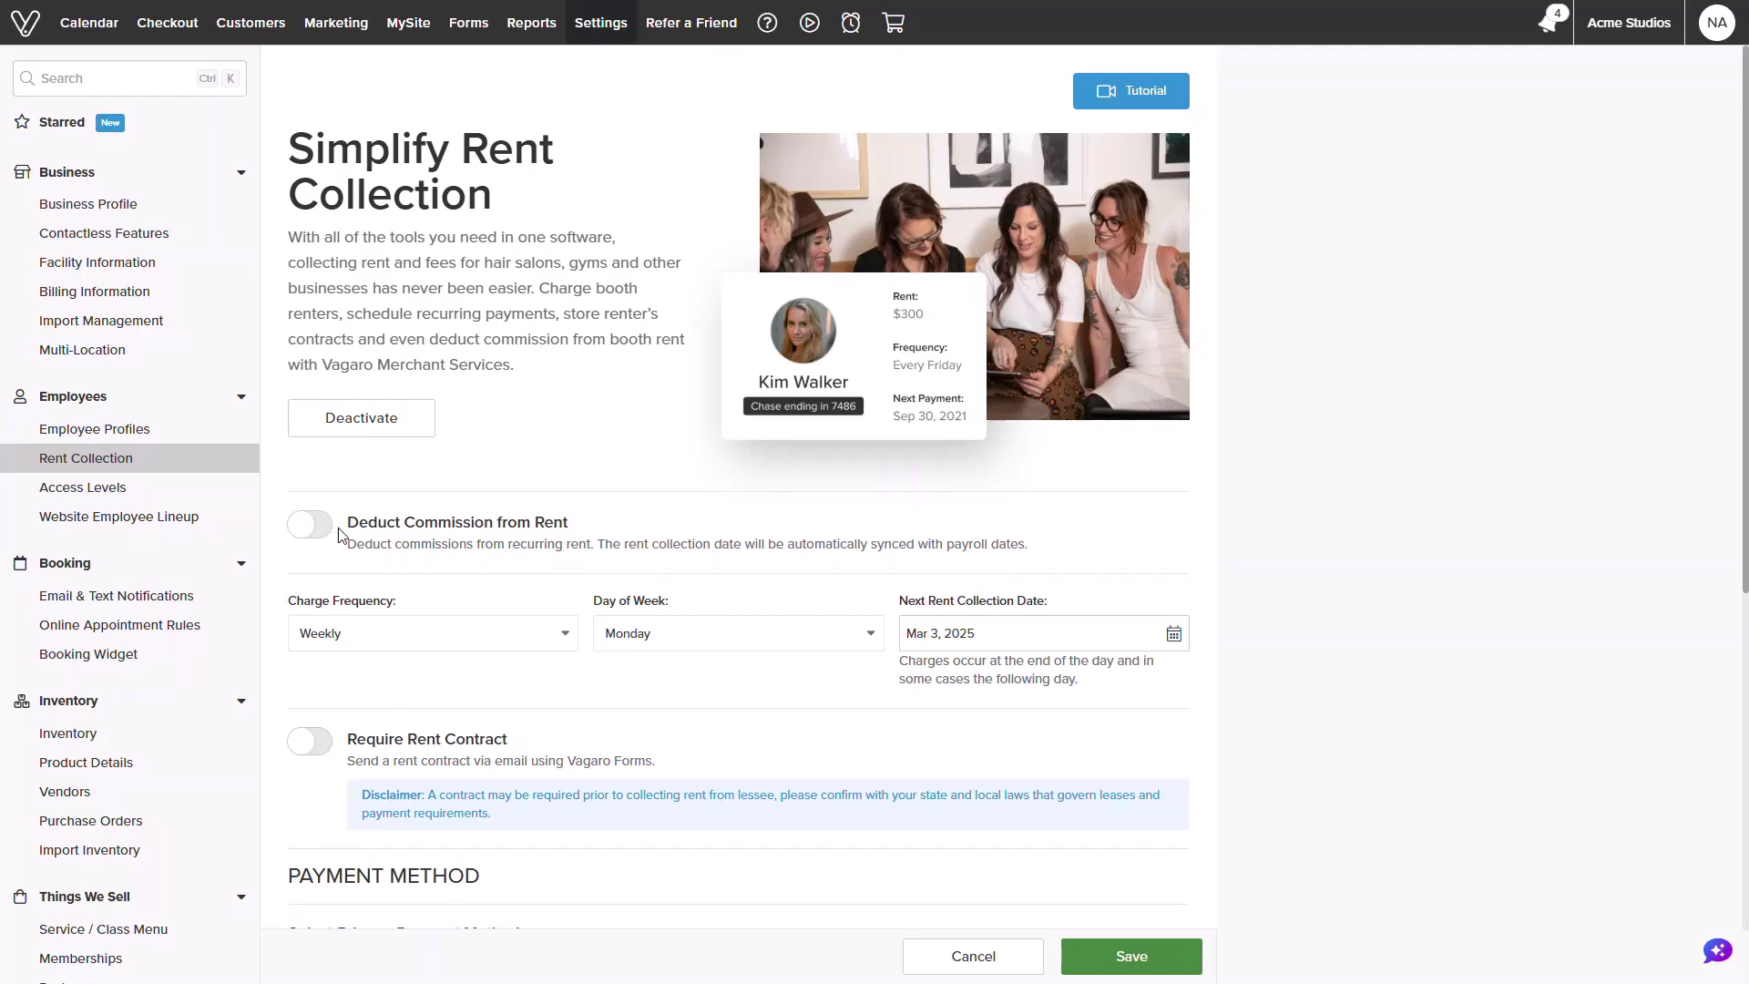
# - Turn on Deduct Commission from Rent, accepting the payroll sync to every Sunday starting Mar 9, 2025
pyautogui.click(308, 527)
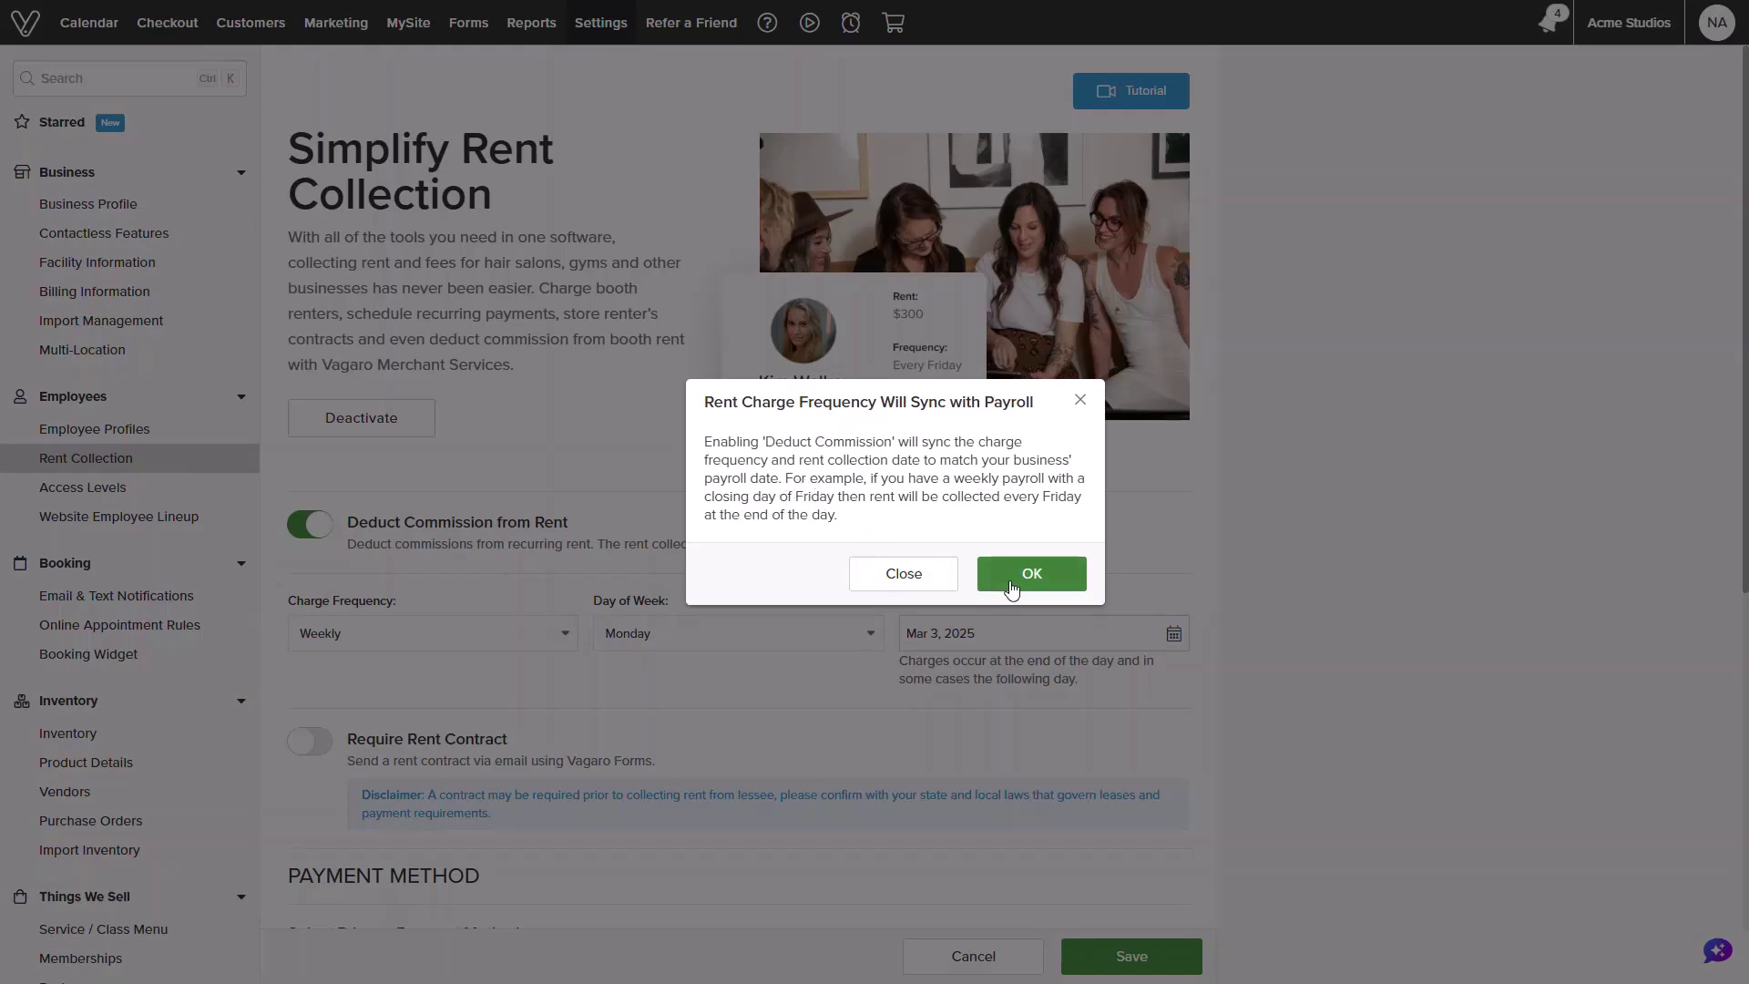
pyautogui.click(1012, 588)
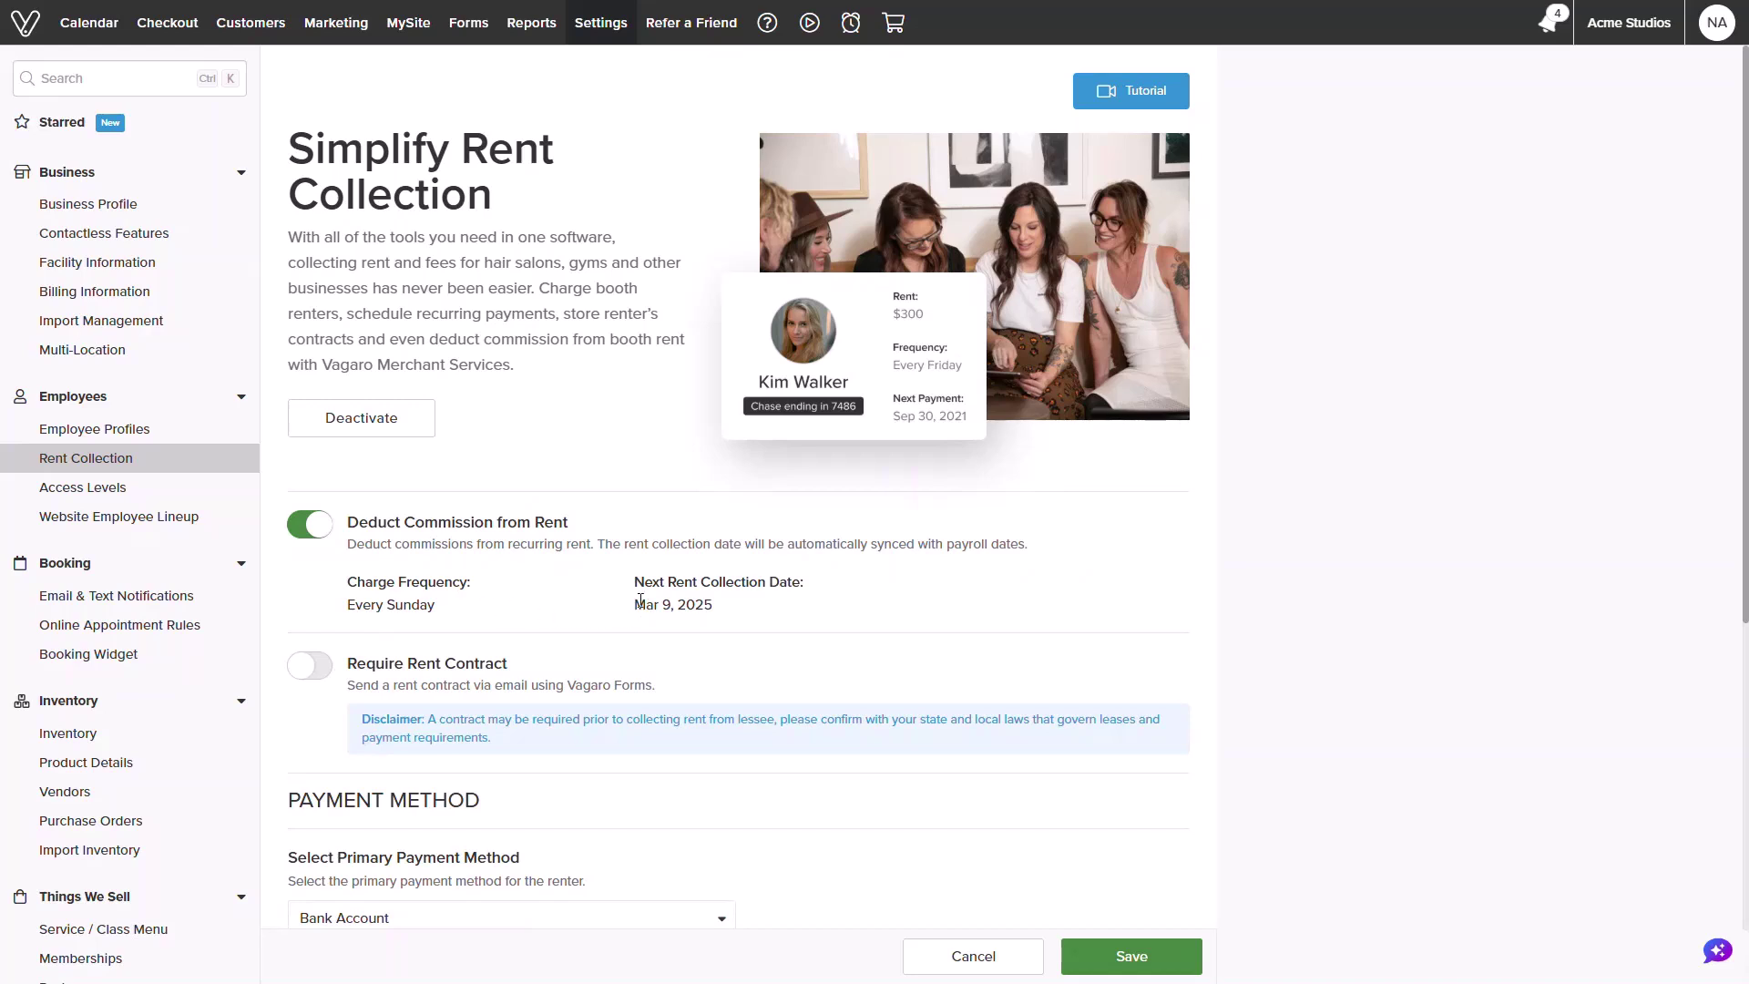
pyautogui.click(312, 535)
pyautogui.click(311, 535)
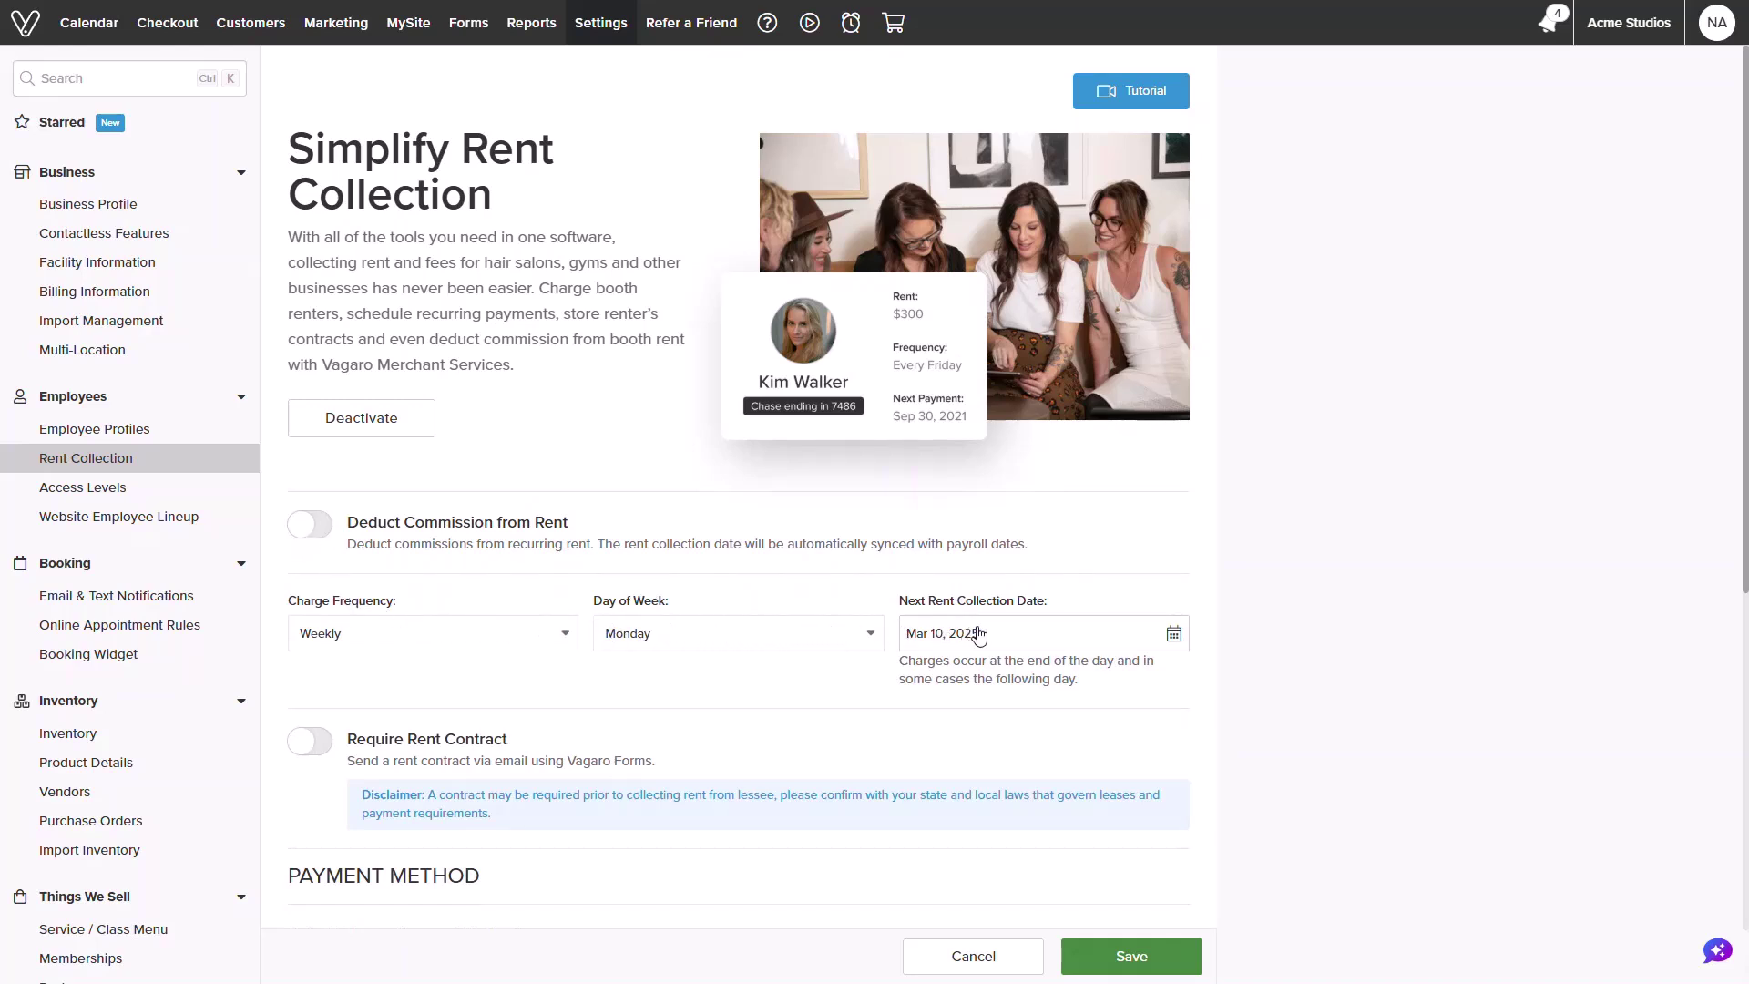
pyautogui.click(320, 537)
pyautogui.click(1007, 583)
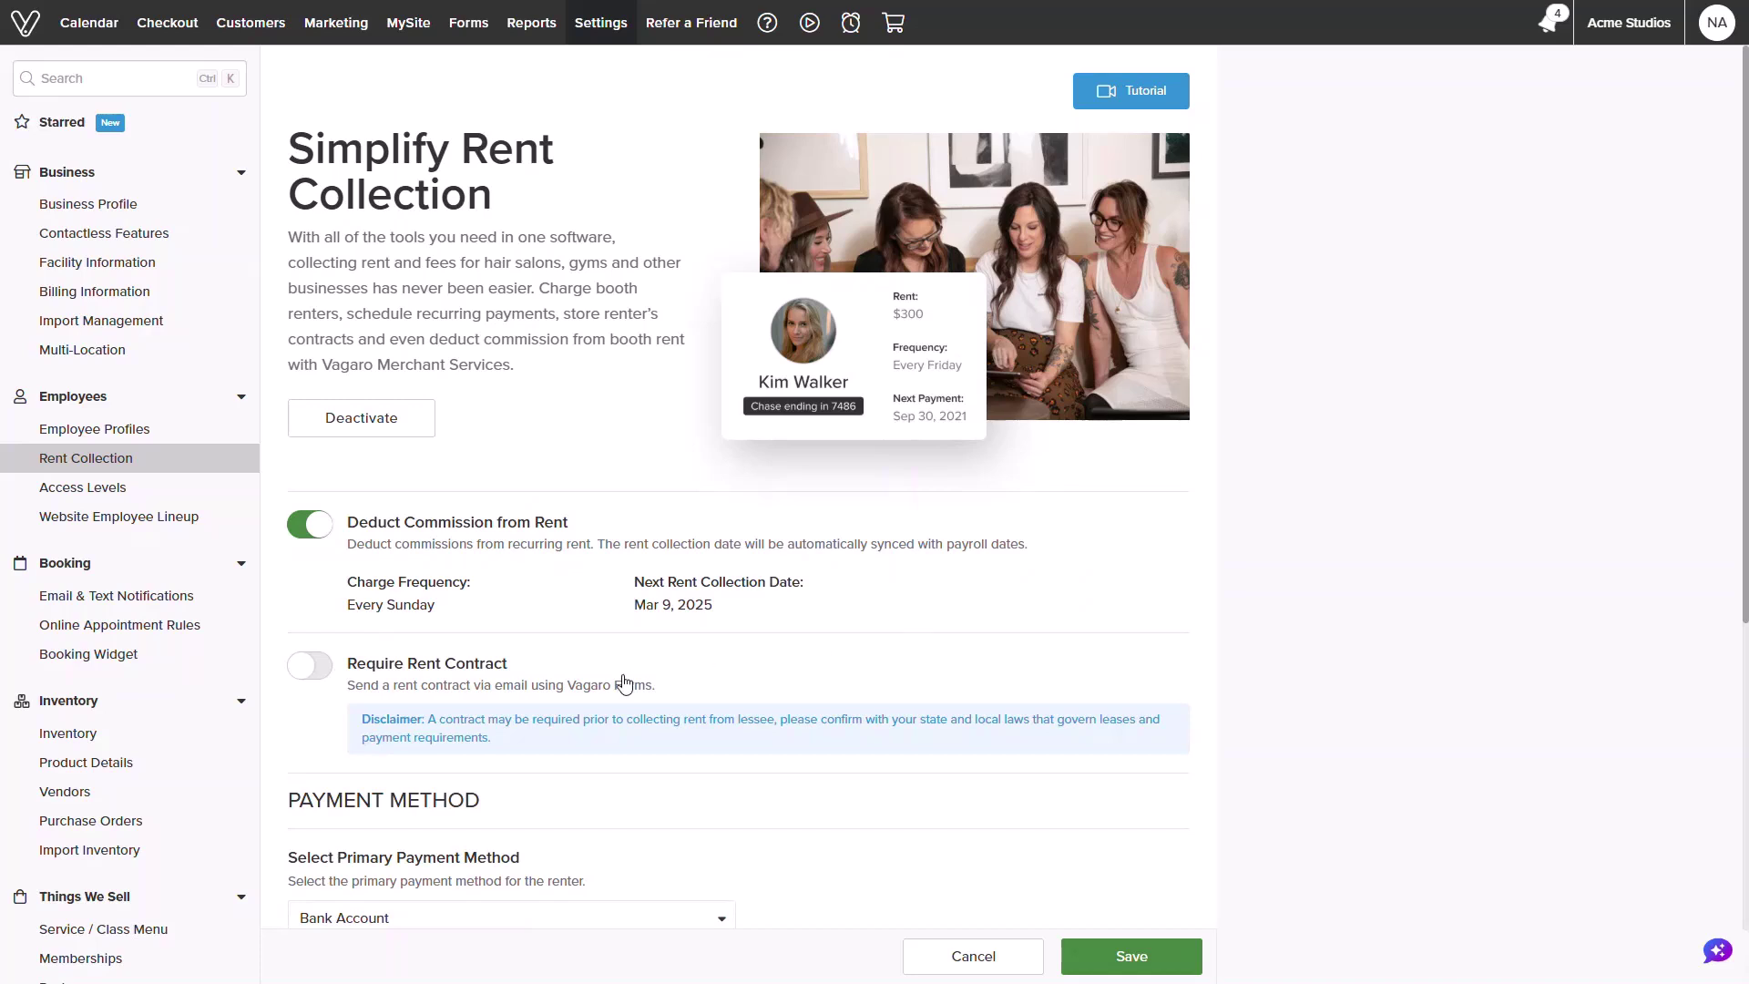
# - Try requiring a Rental Agreement rent contract, then switch the contract requirement back off
pyautogui.click(319, 666)
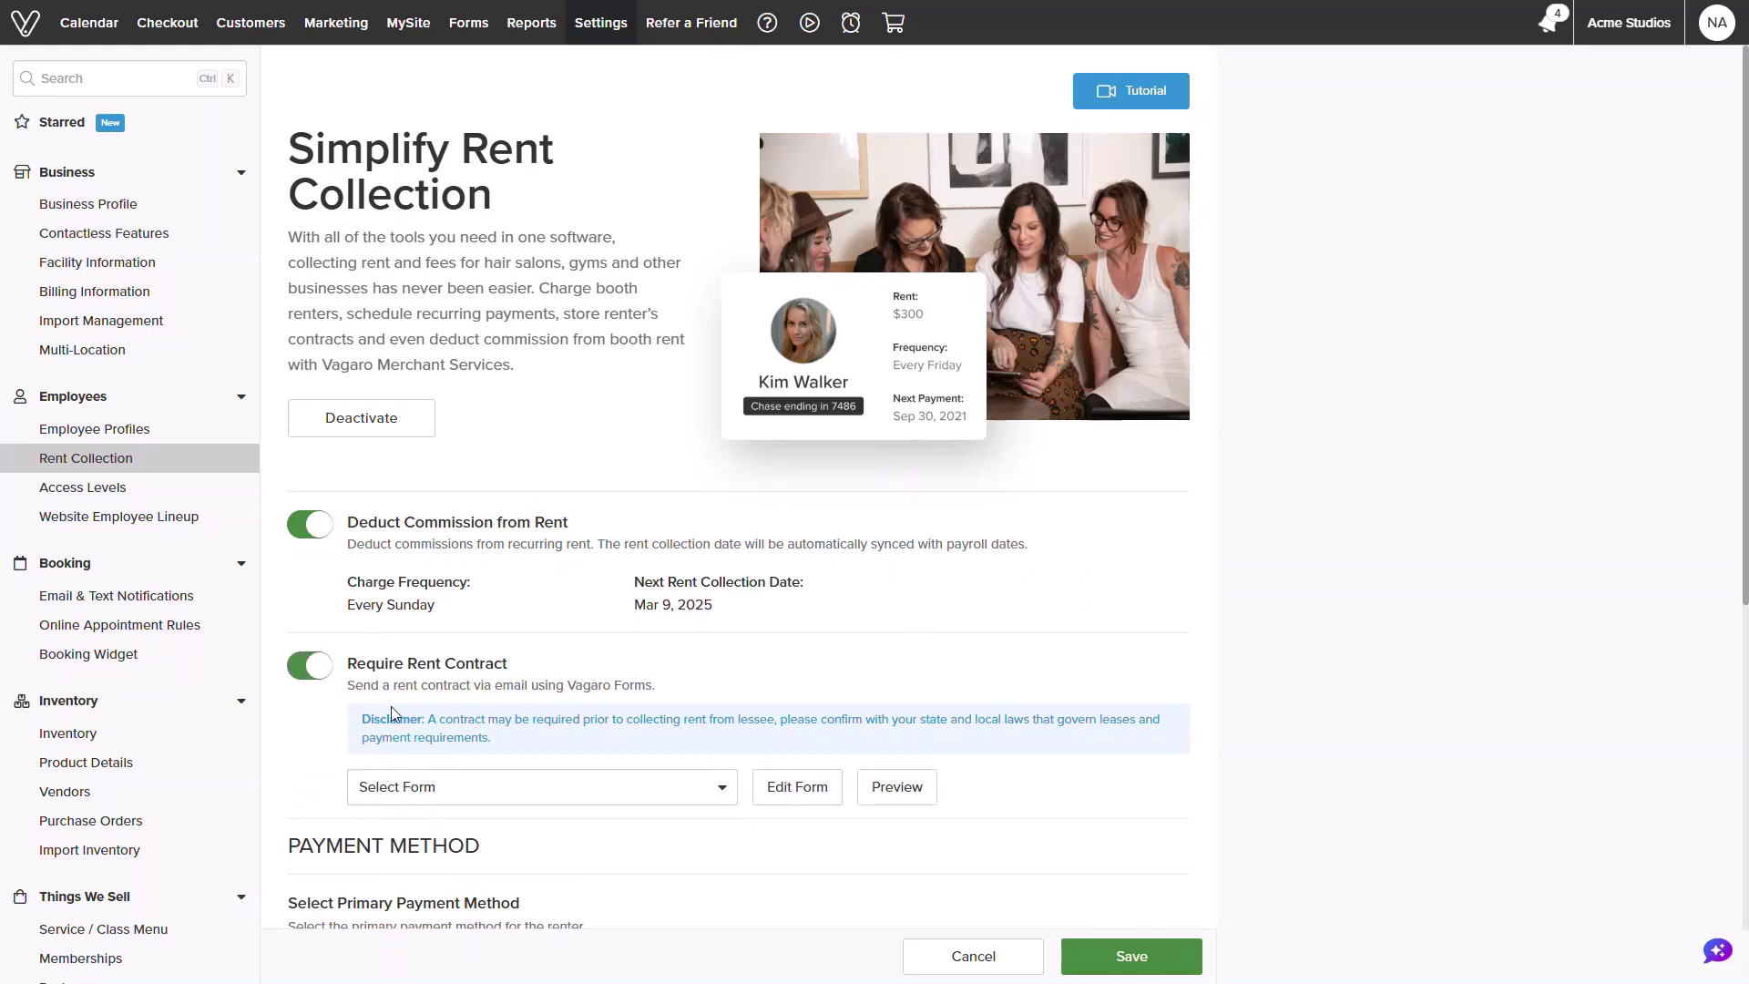
pyautogui.click(624, 785)
pyautogui.click(622, 758)
pyautogui.click(314, 679)
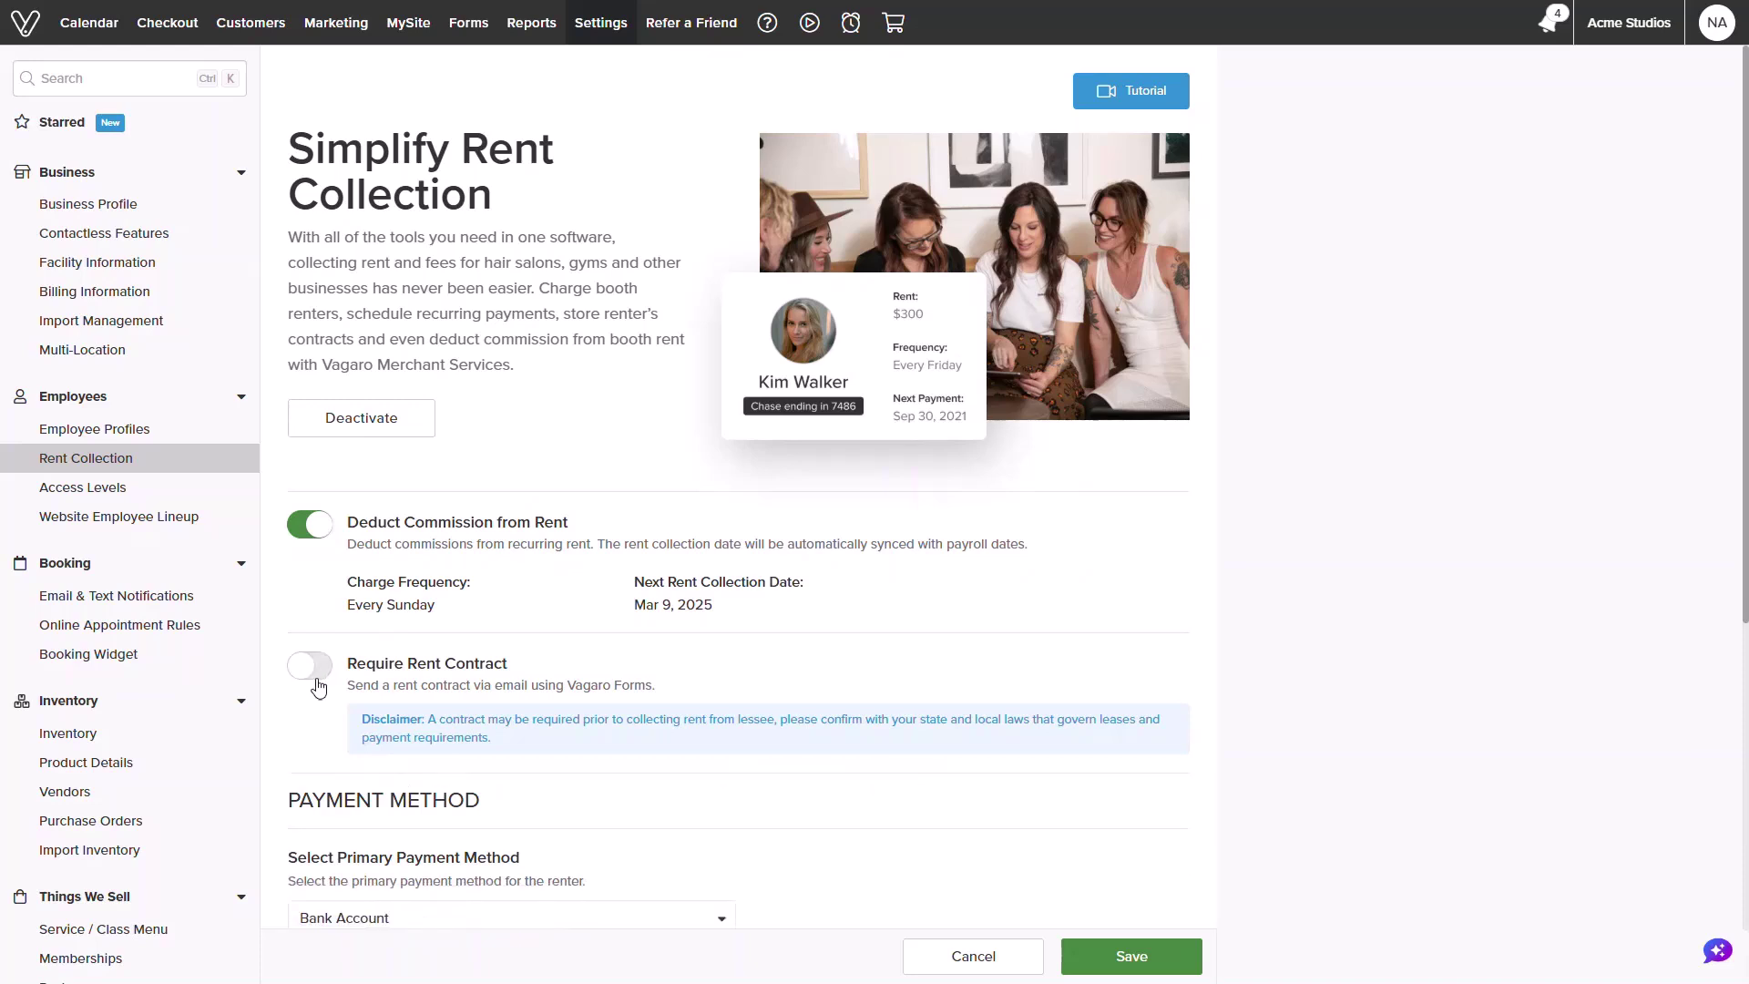
# - Keep Bank Account as primary payment and require a backup credit card payment method
pyautogui.scroll(-2, 316, 697)
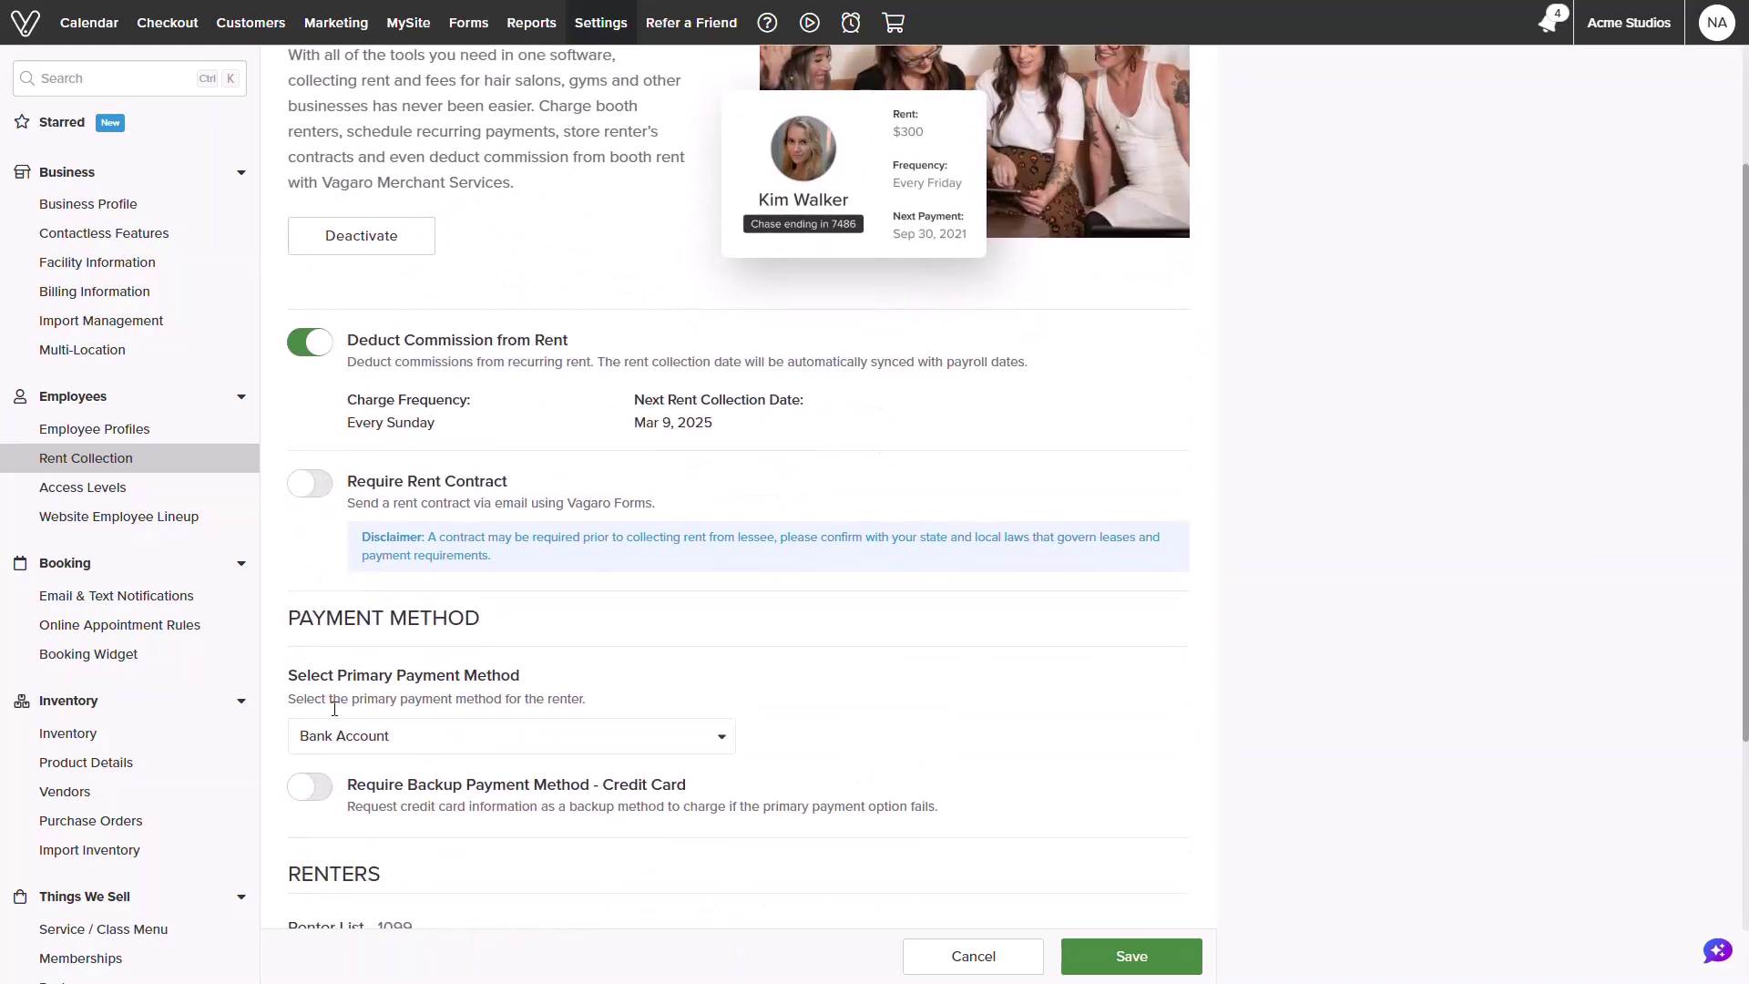
pyautogui.click(546, 750)
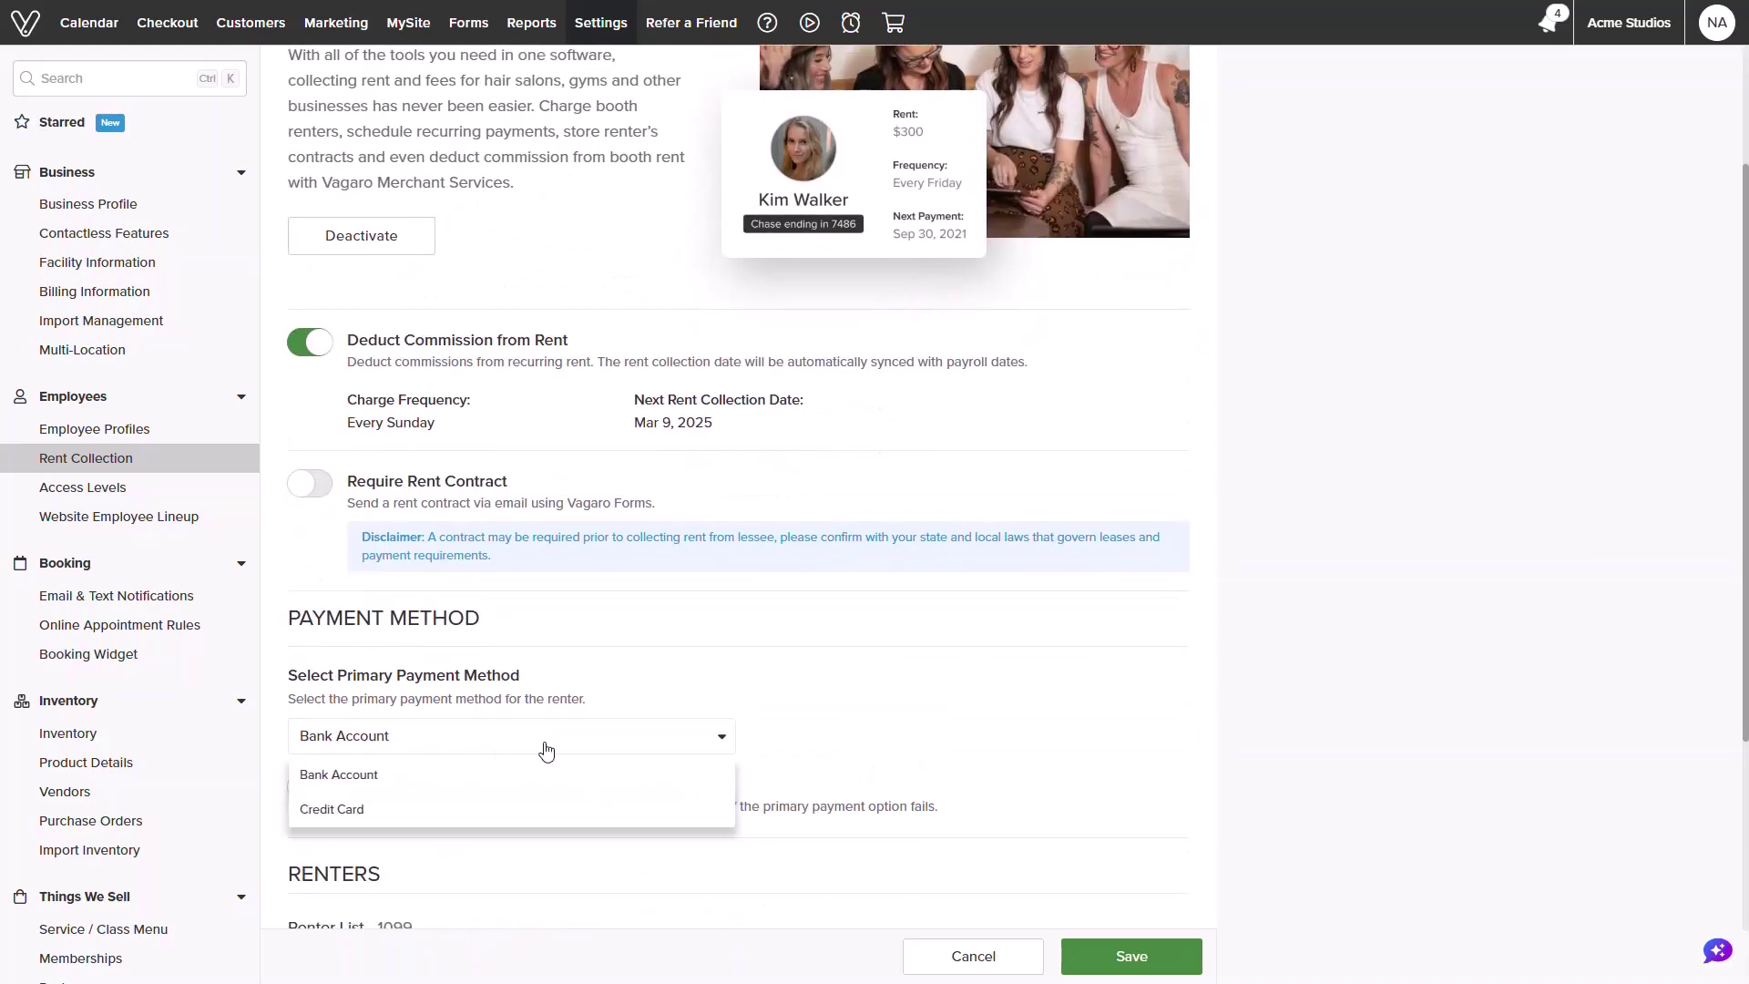
pyautogui.click(546, 774)
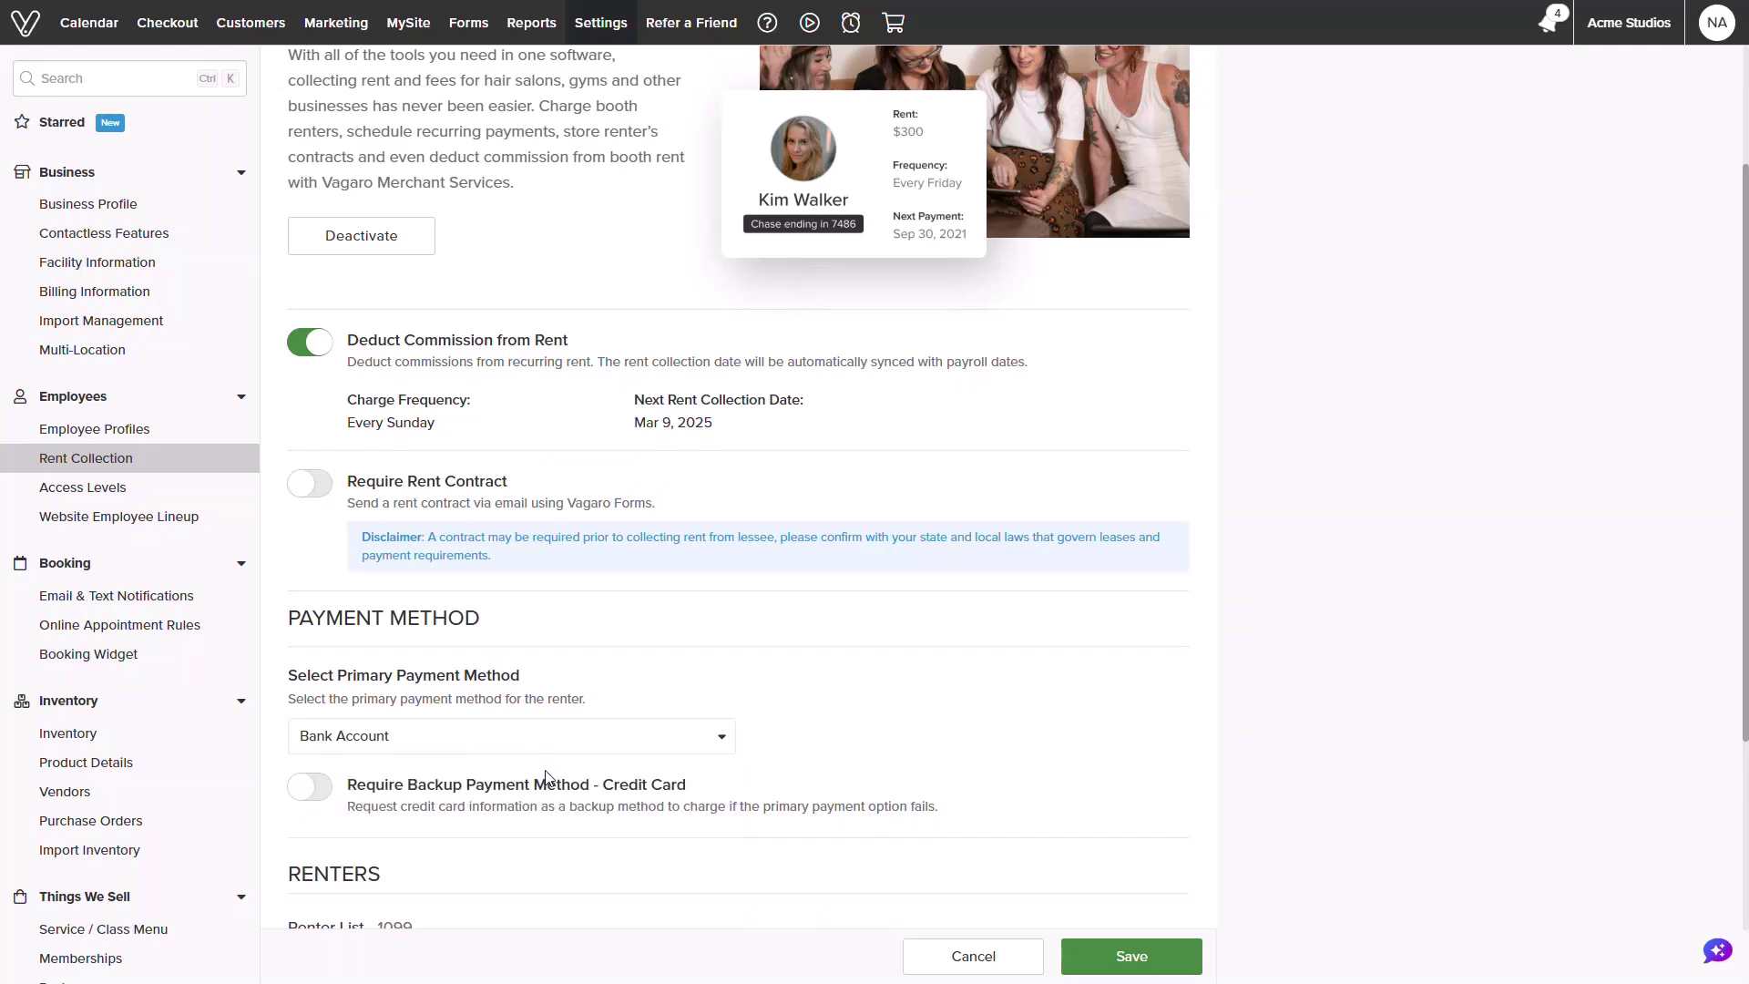
pyautogui.click(319, 789)
pyautogui.scroll(1, 365, 820)
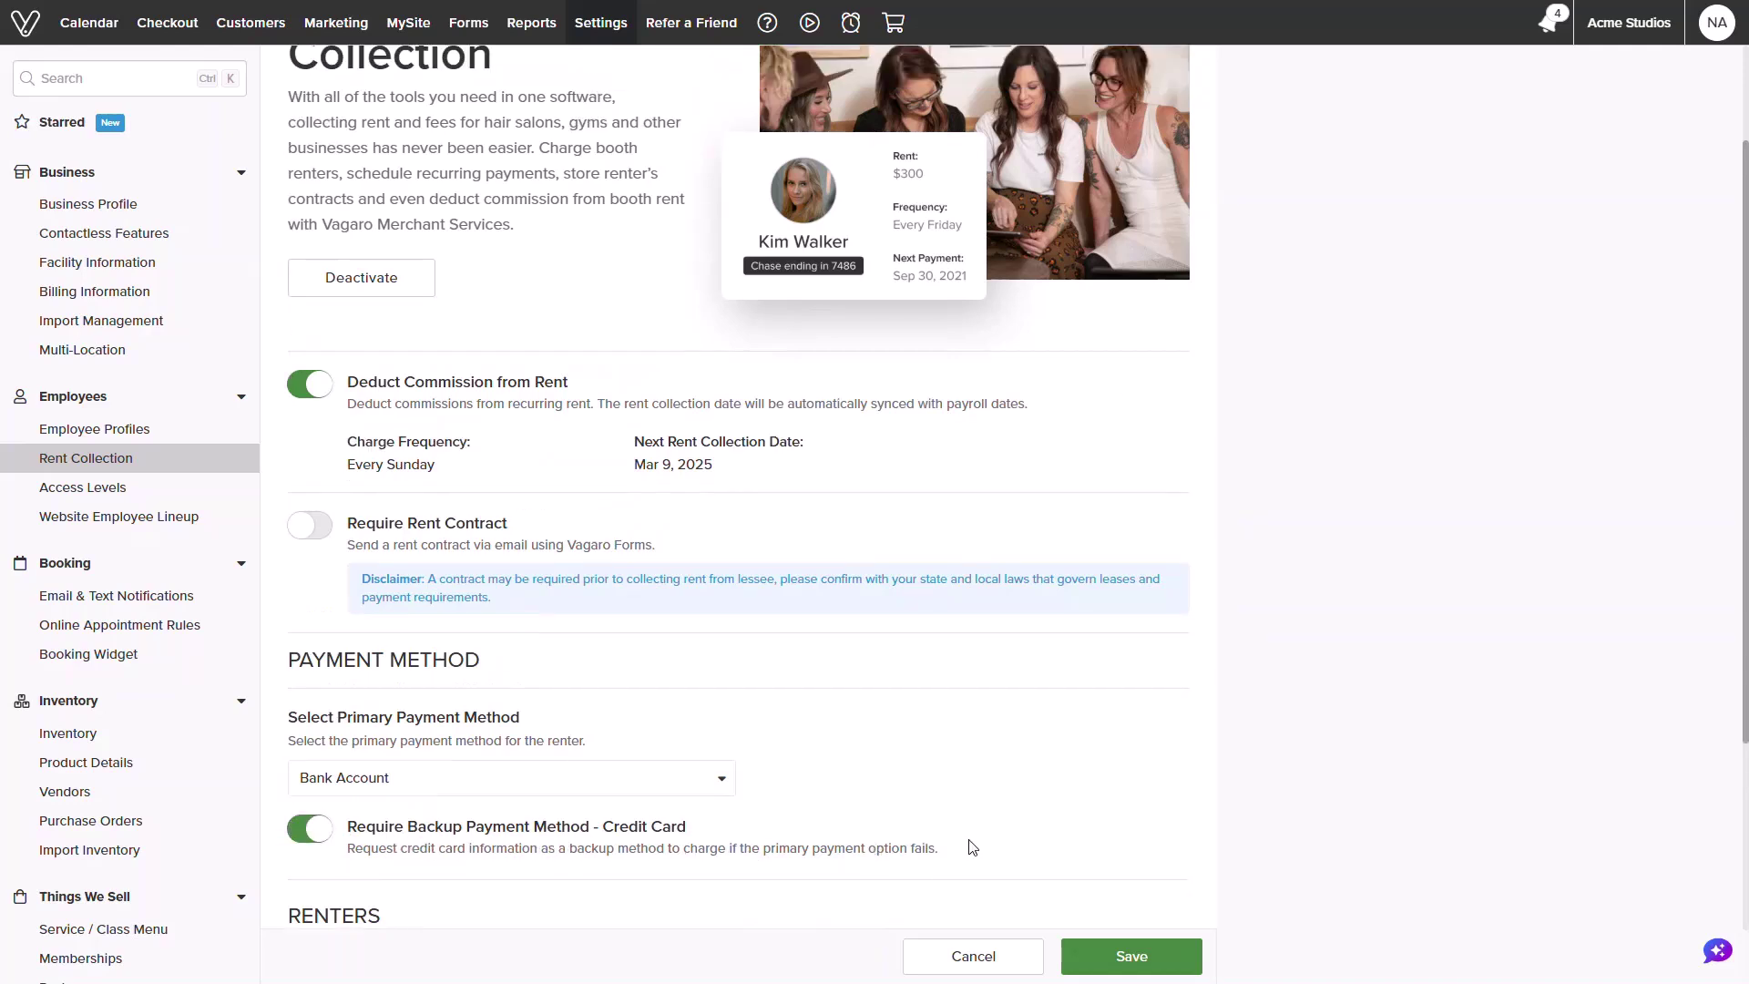
pyautogui.scroll(-3, 973, 847)
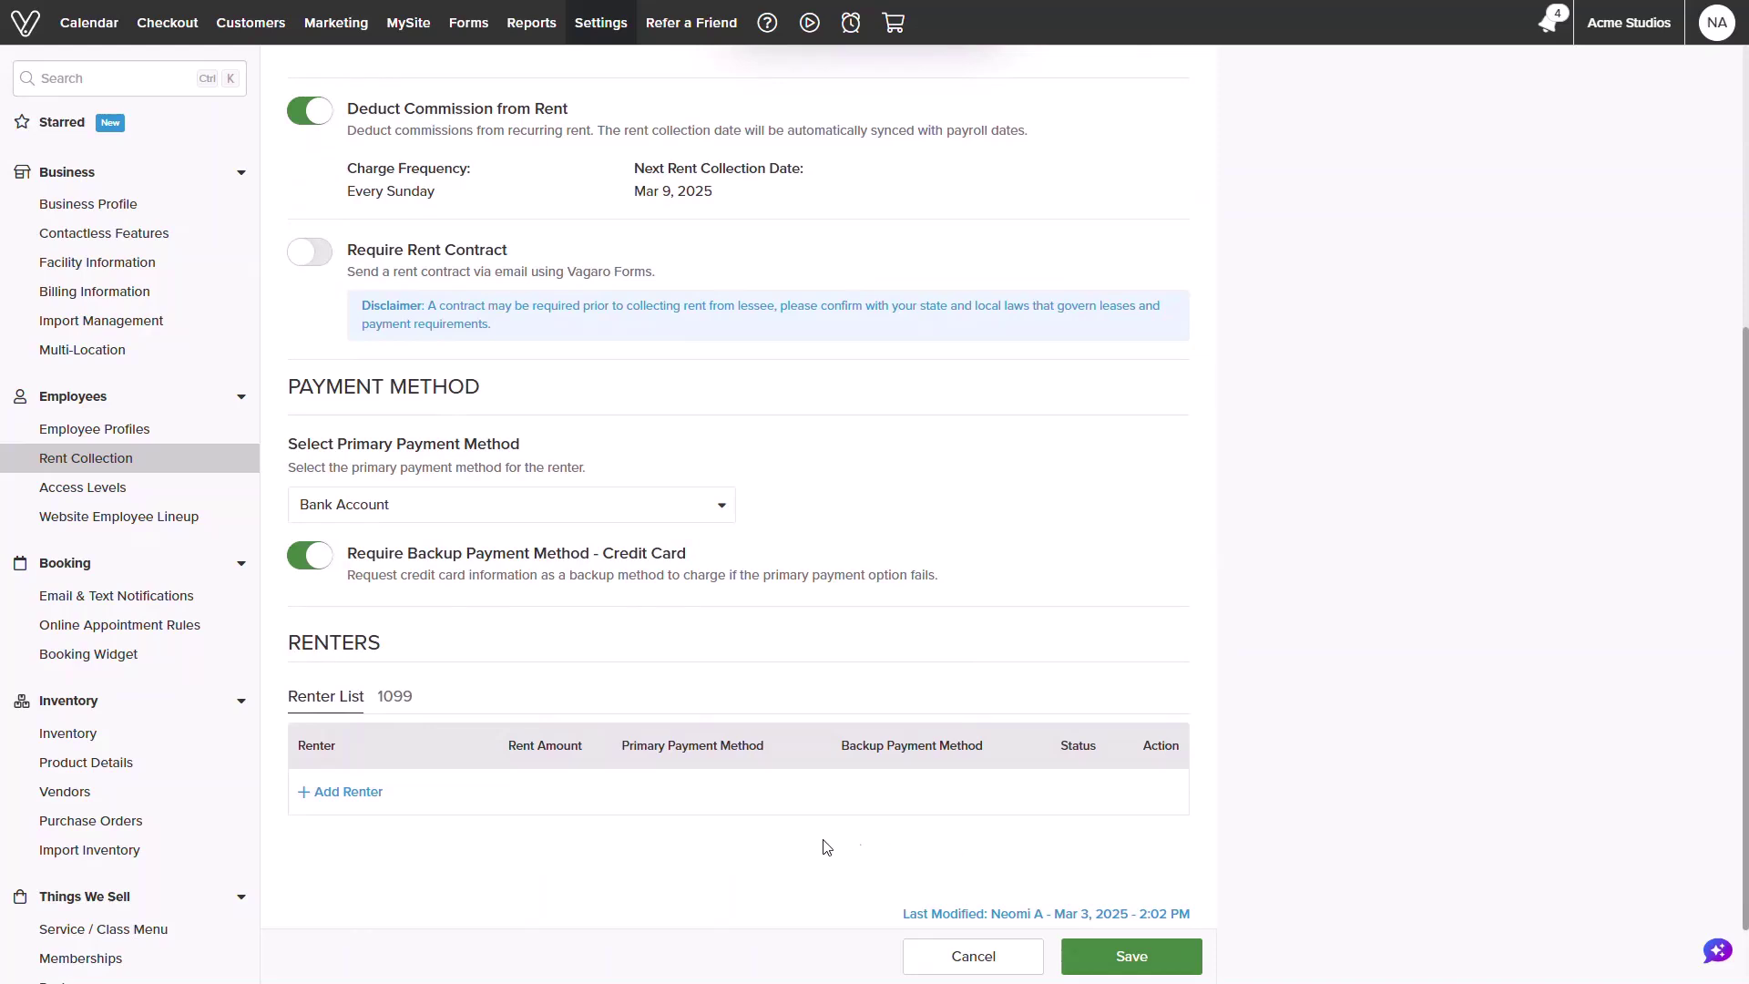
# - Add a new renter, selecting the self-employed service provider
pyautogui.click(361, 796)
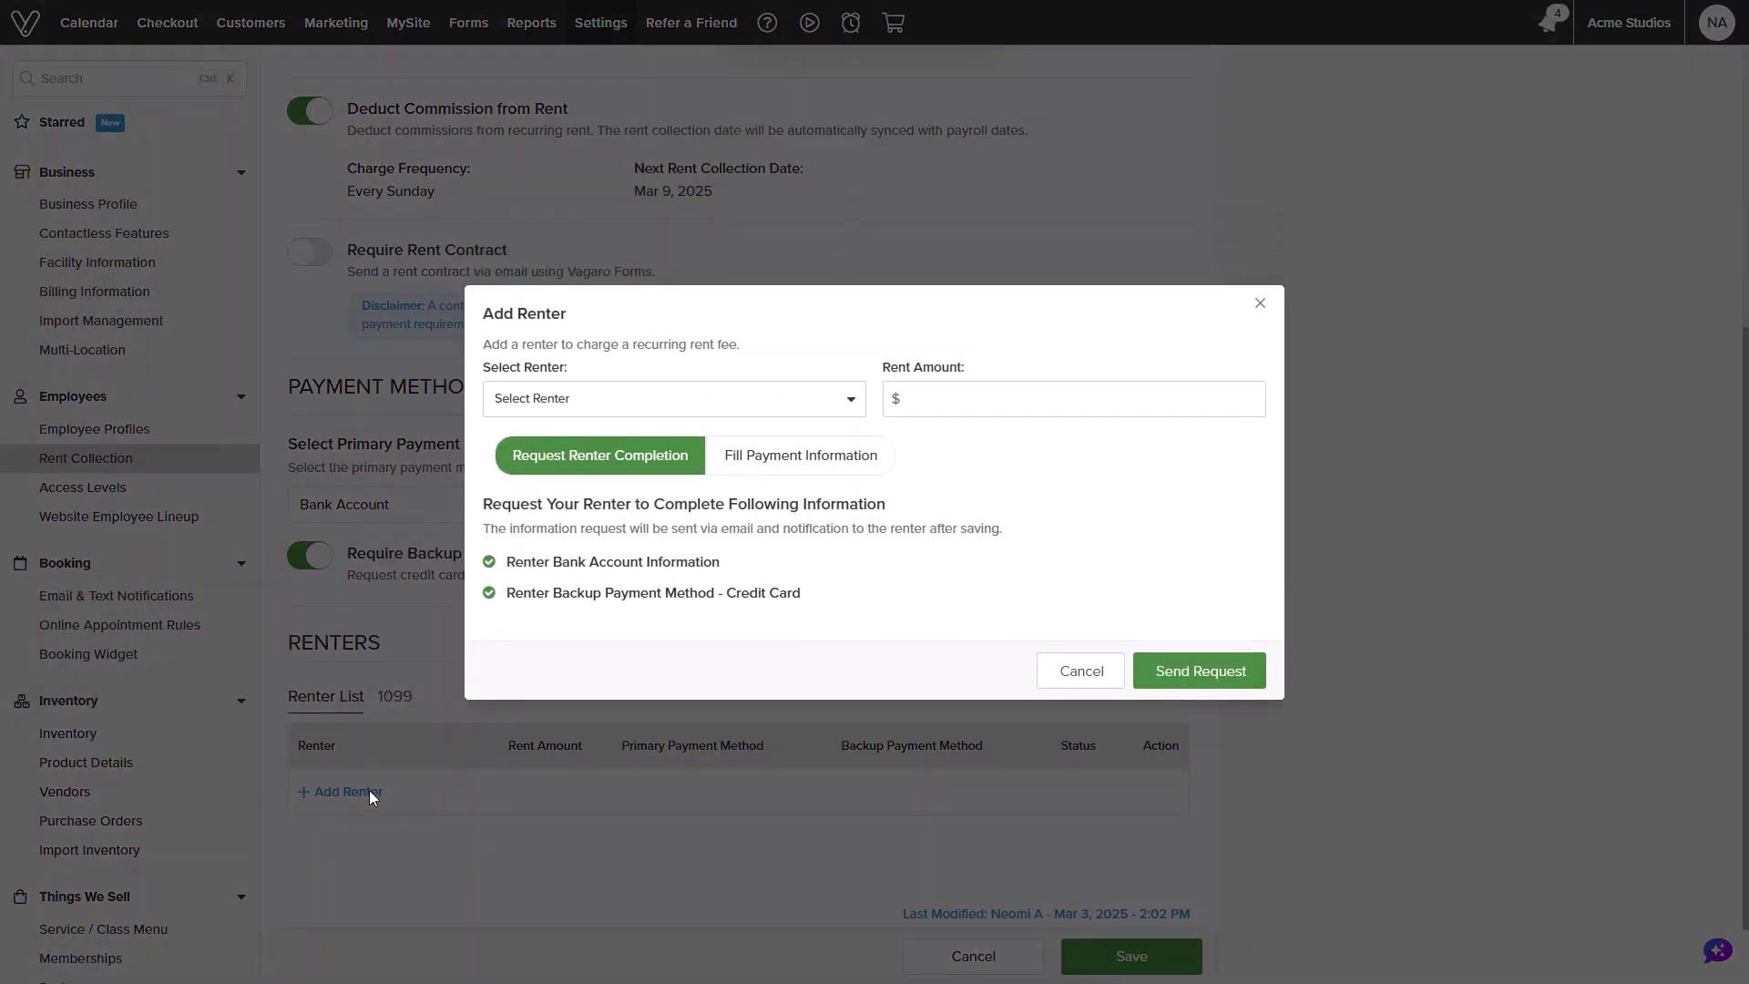
pyautogui.click(667, 408)
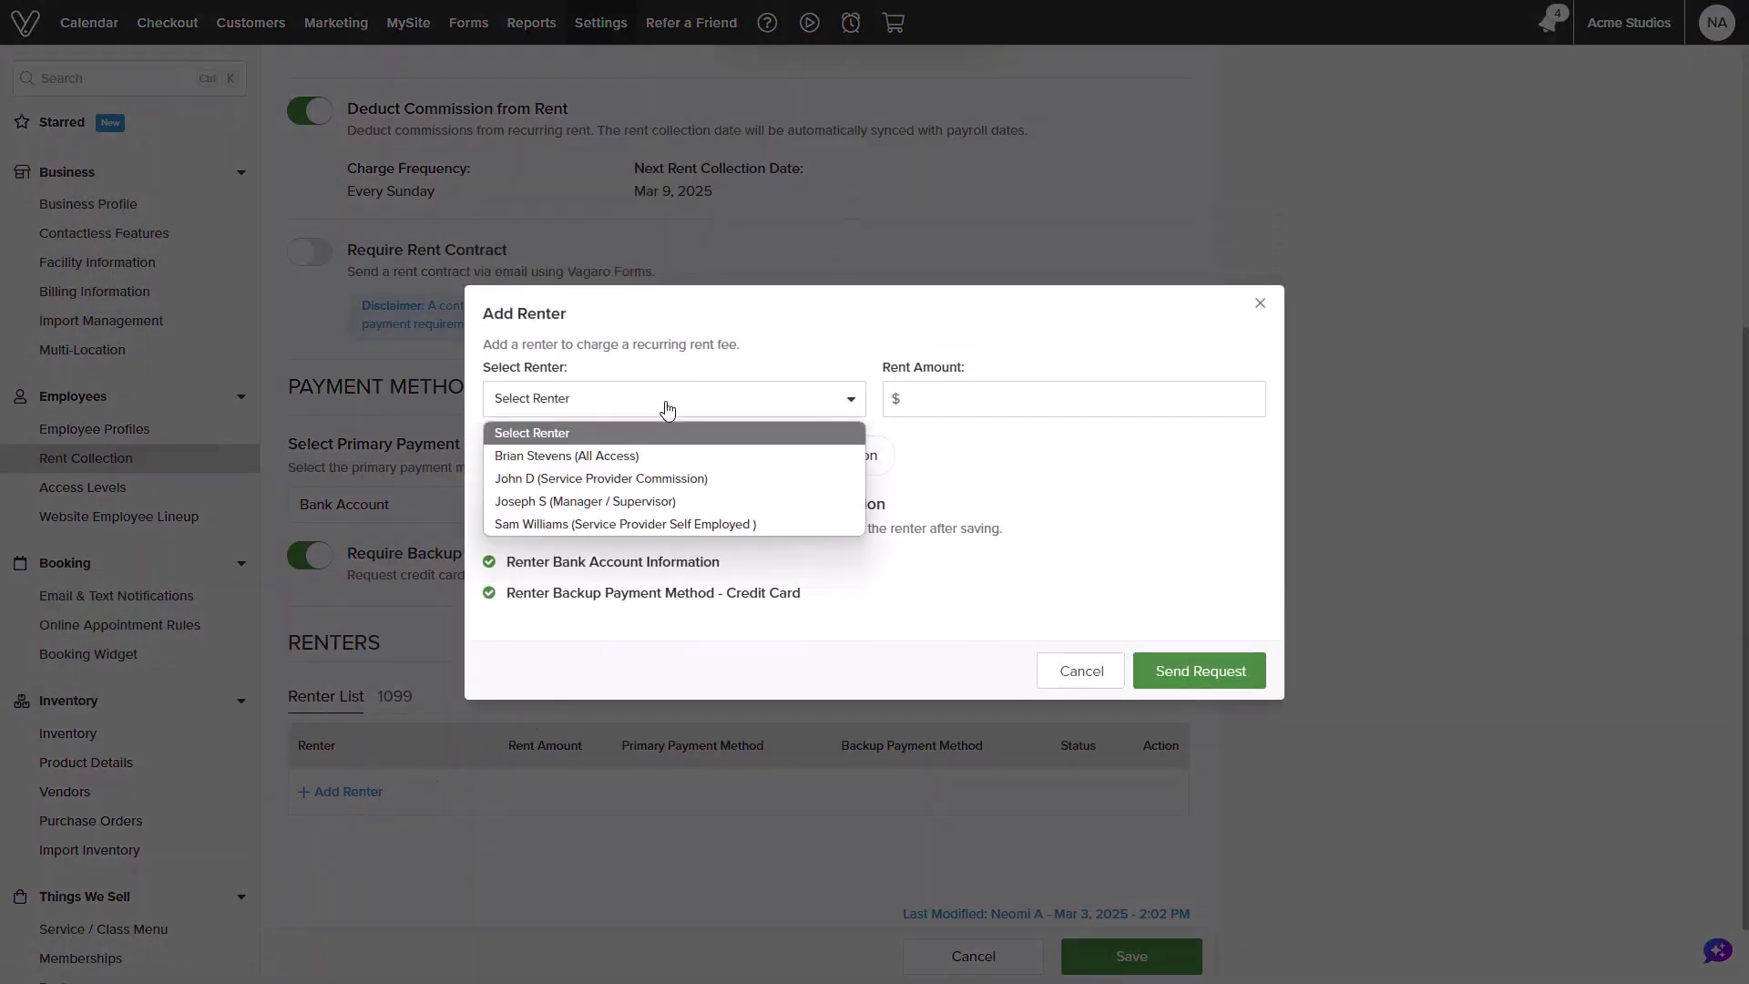
pyautogui.click(665, 524)
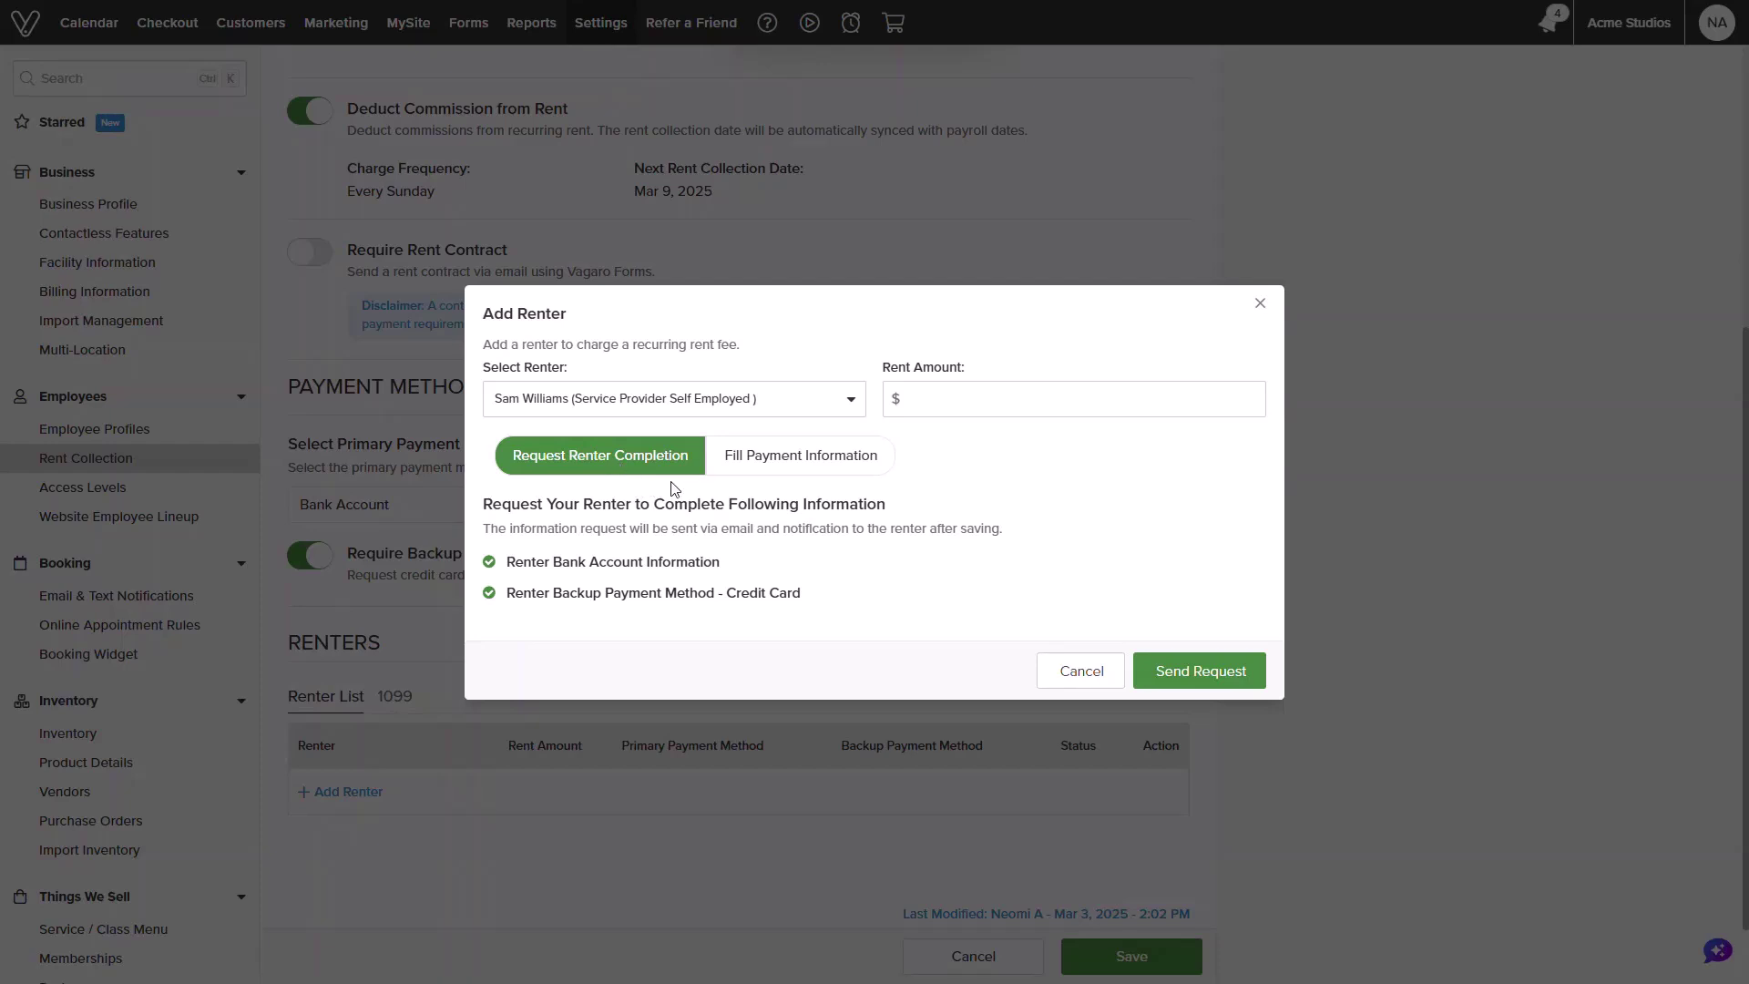
# - Keep Request Renter Completion selected and enter a rent amount of 350
pyautogui.click(765, 471)
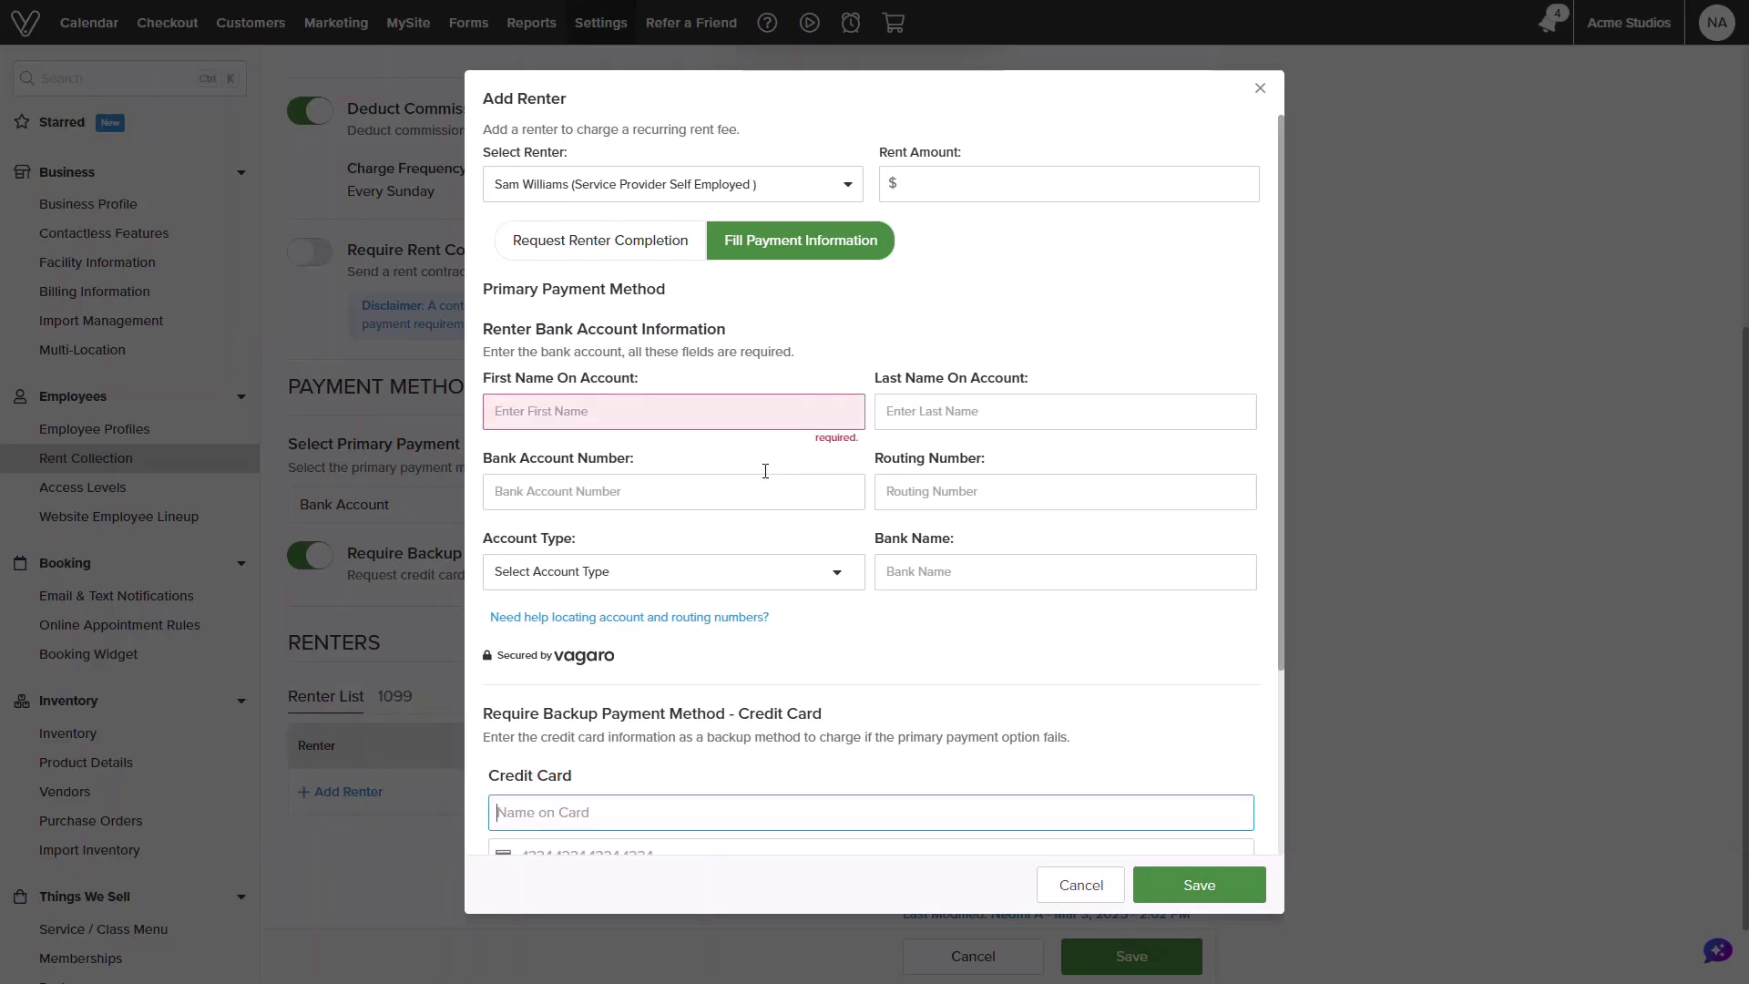
pyautogui.click(628, 261)
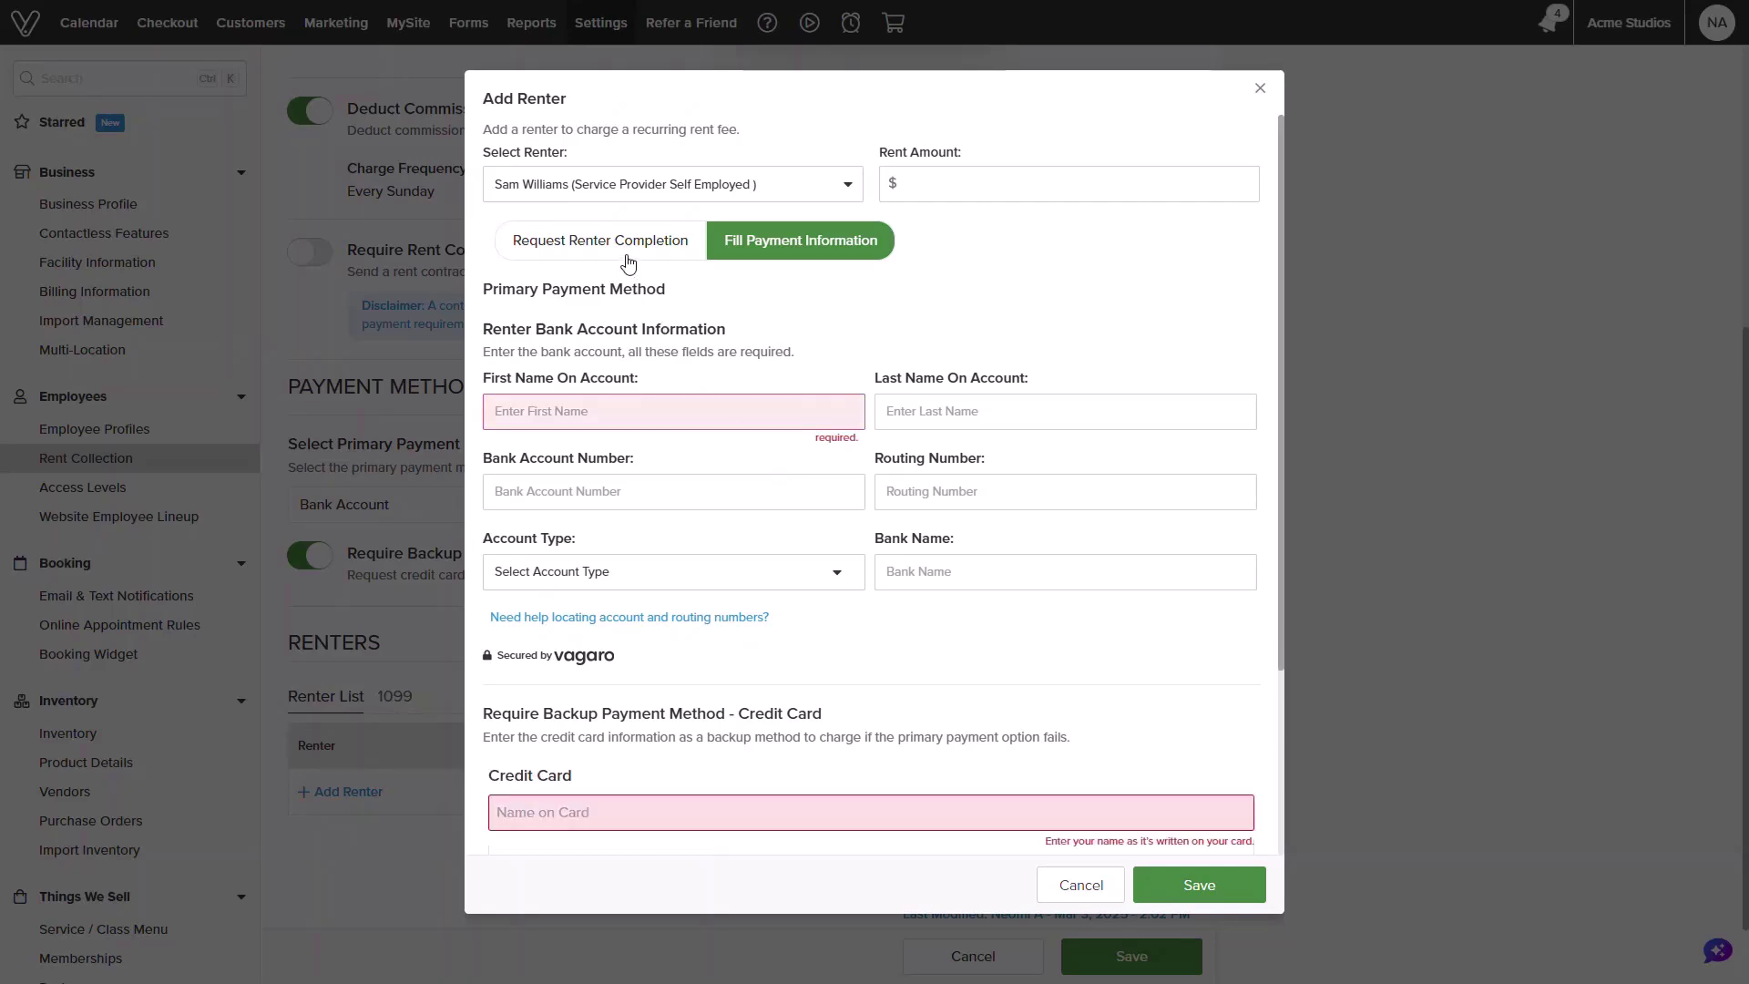
pyautogui.click(628, 259)
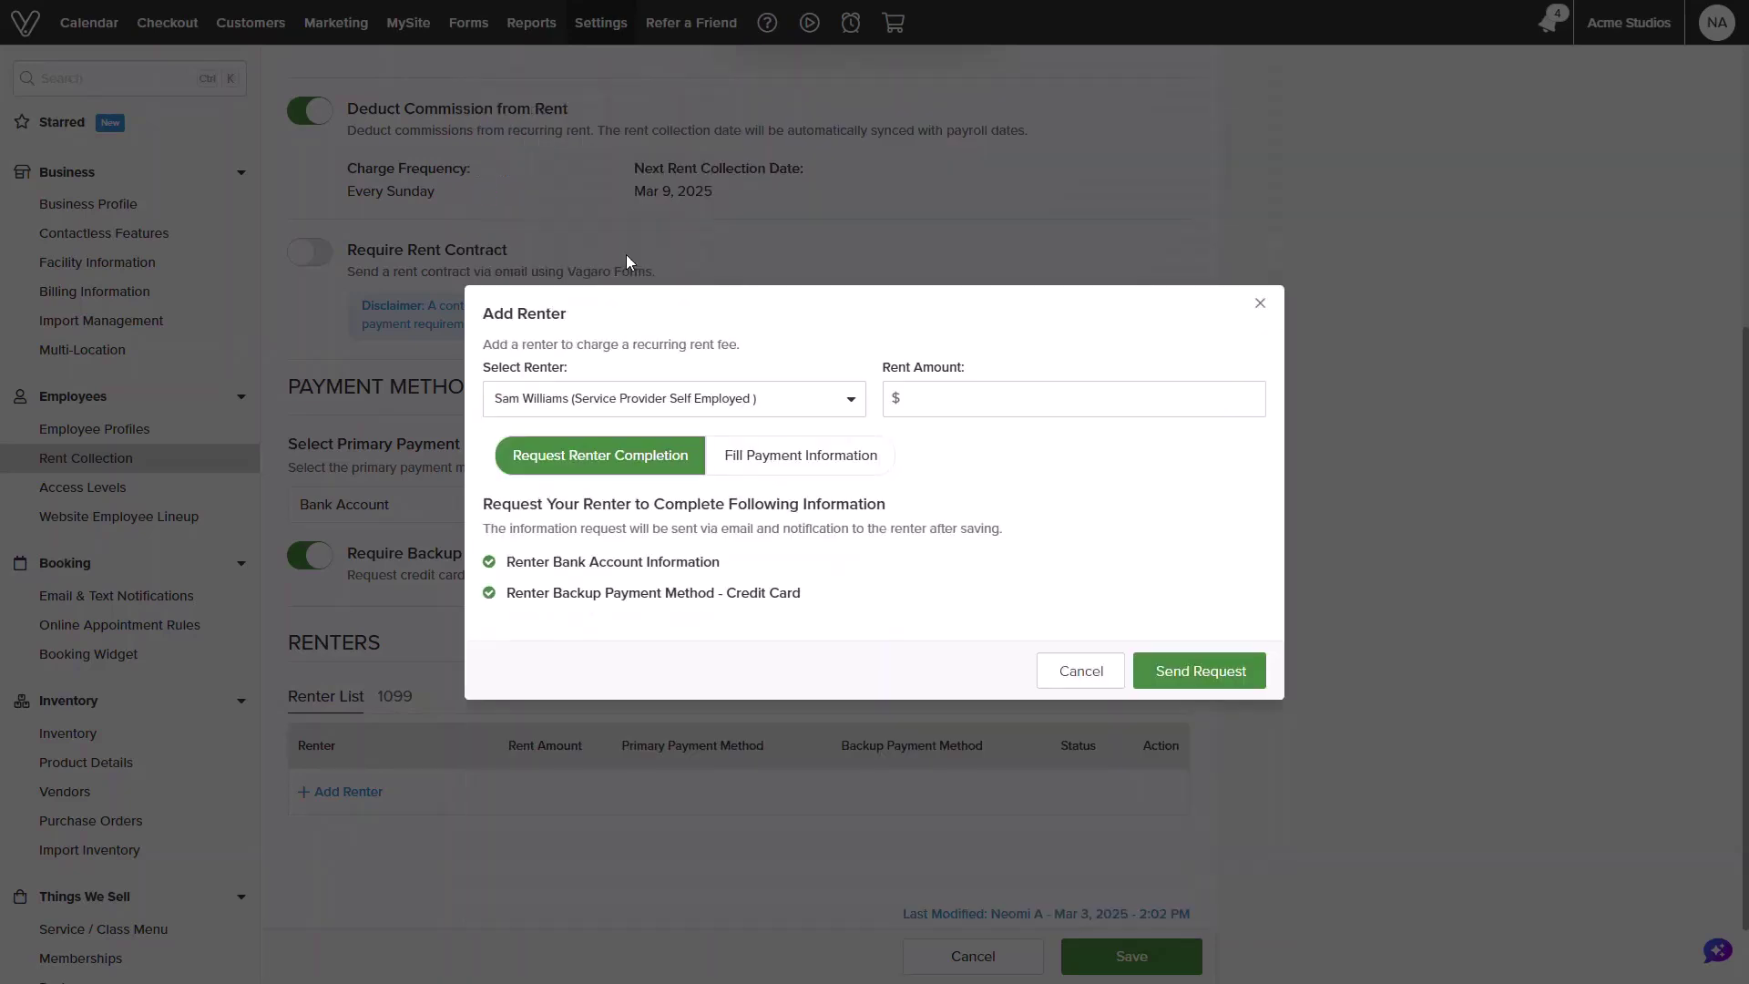
pyautogui.click(934, 400)
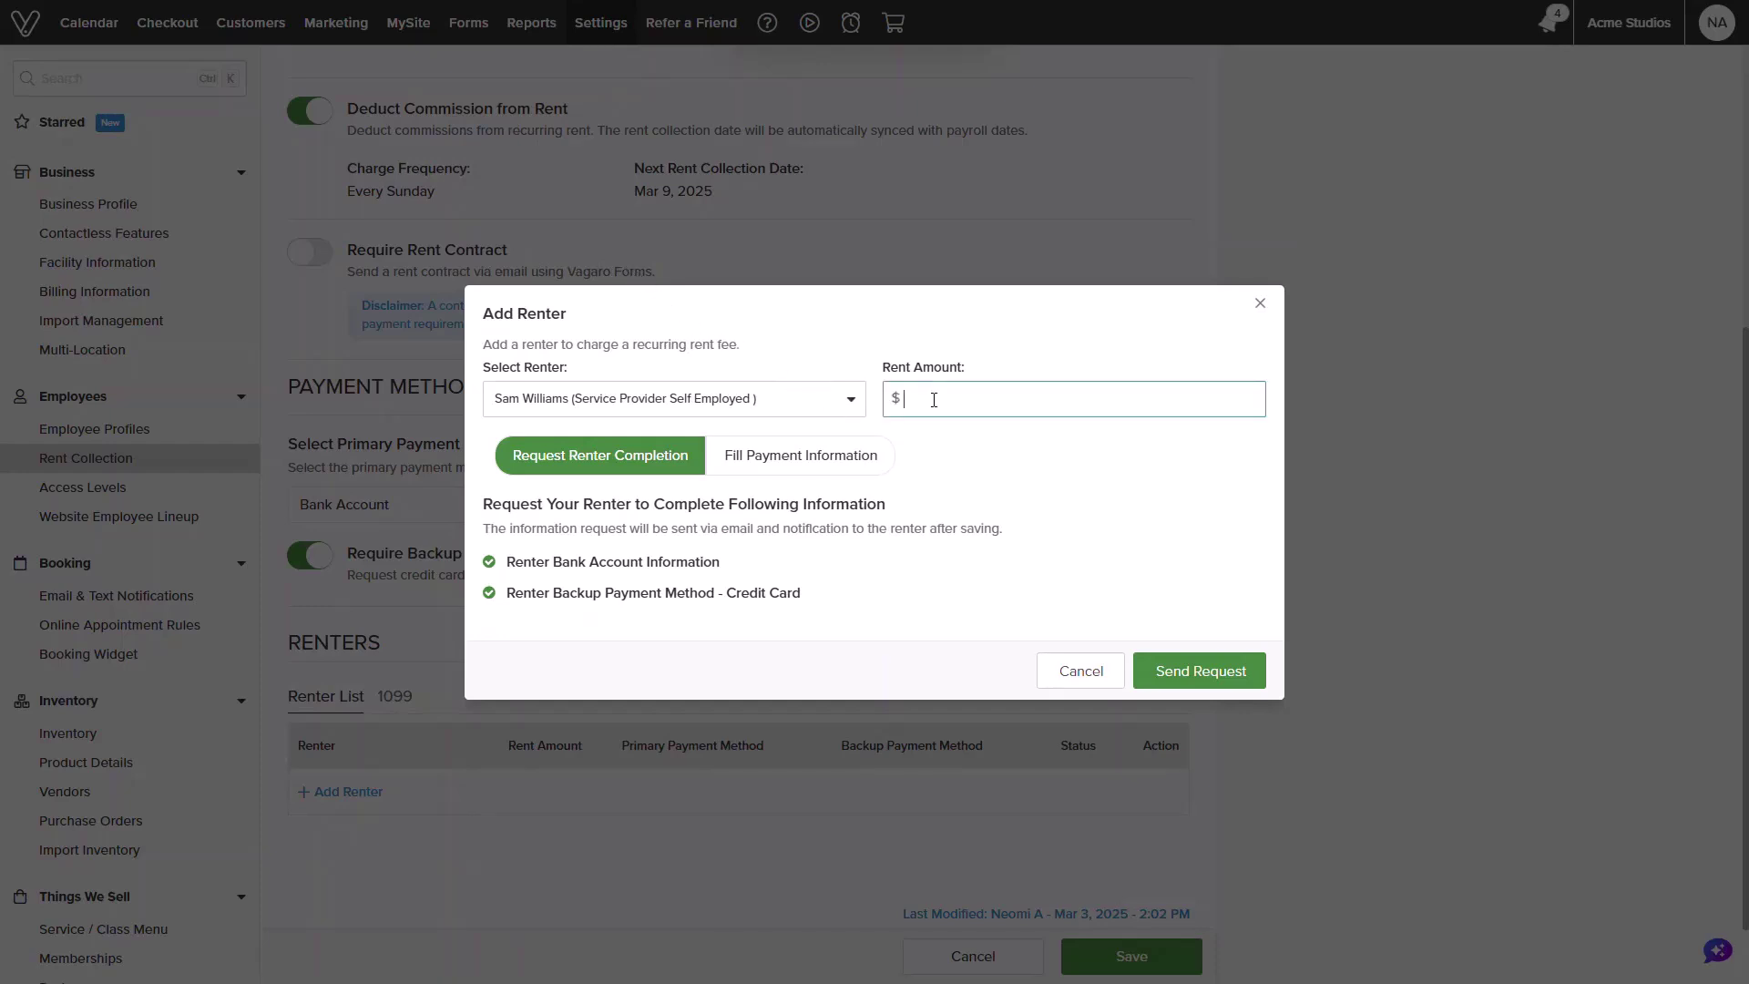
pyautogui.write('350')
# - Send the renter request and open the first renter's Action menu
pyautogui.click(1176, 672)
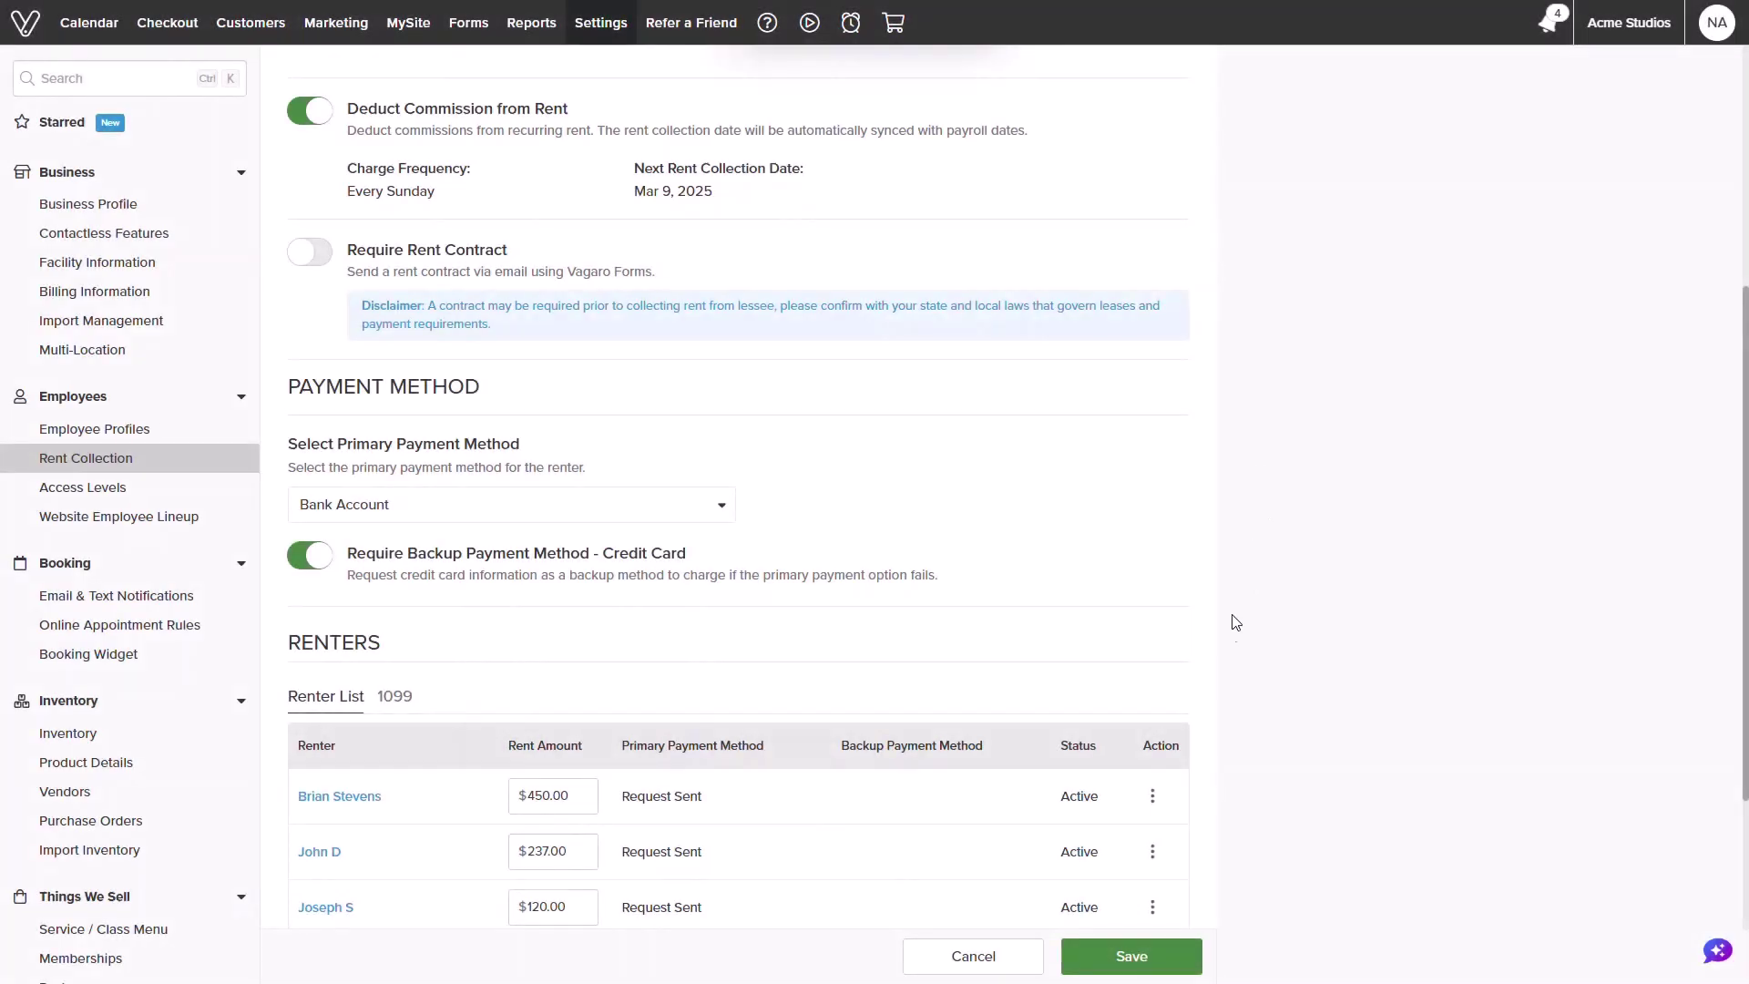
pyautogui.click(1153, 798)
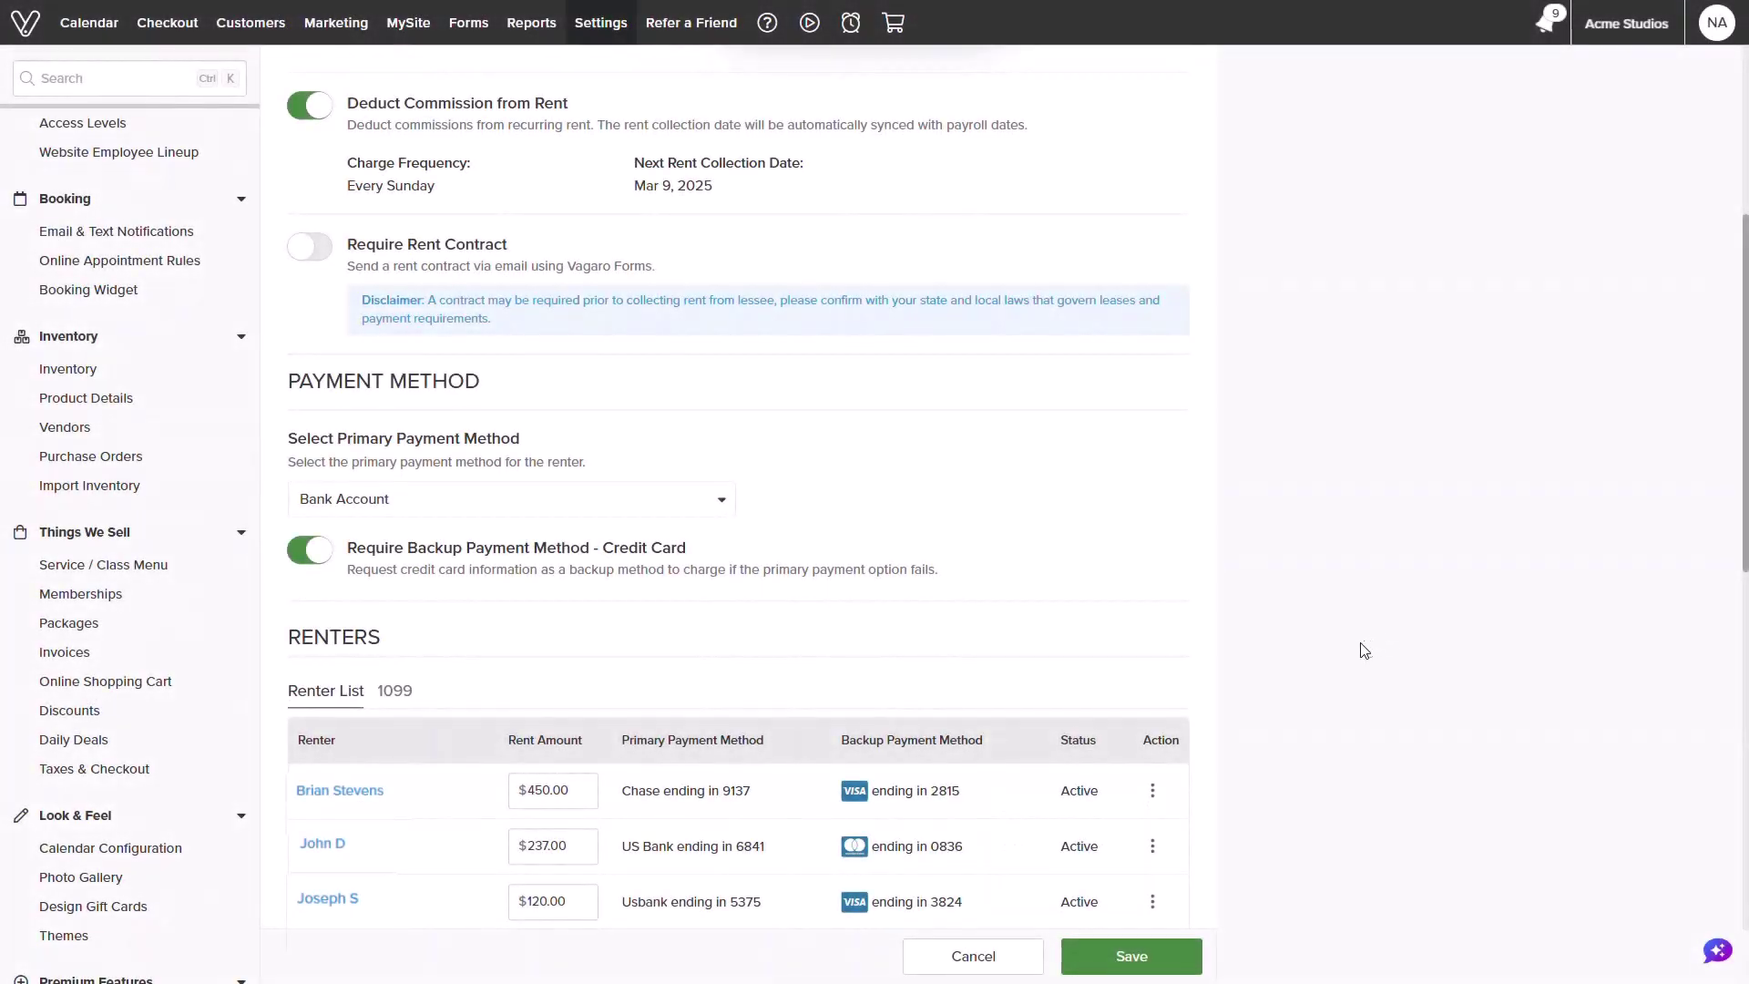
pyautogui.click(1153, 792)
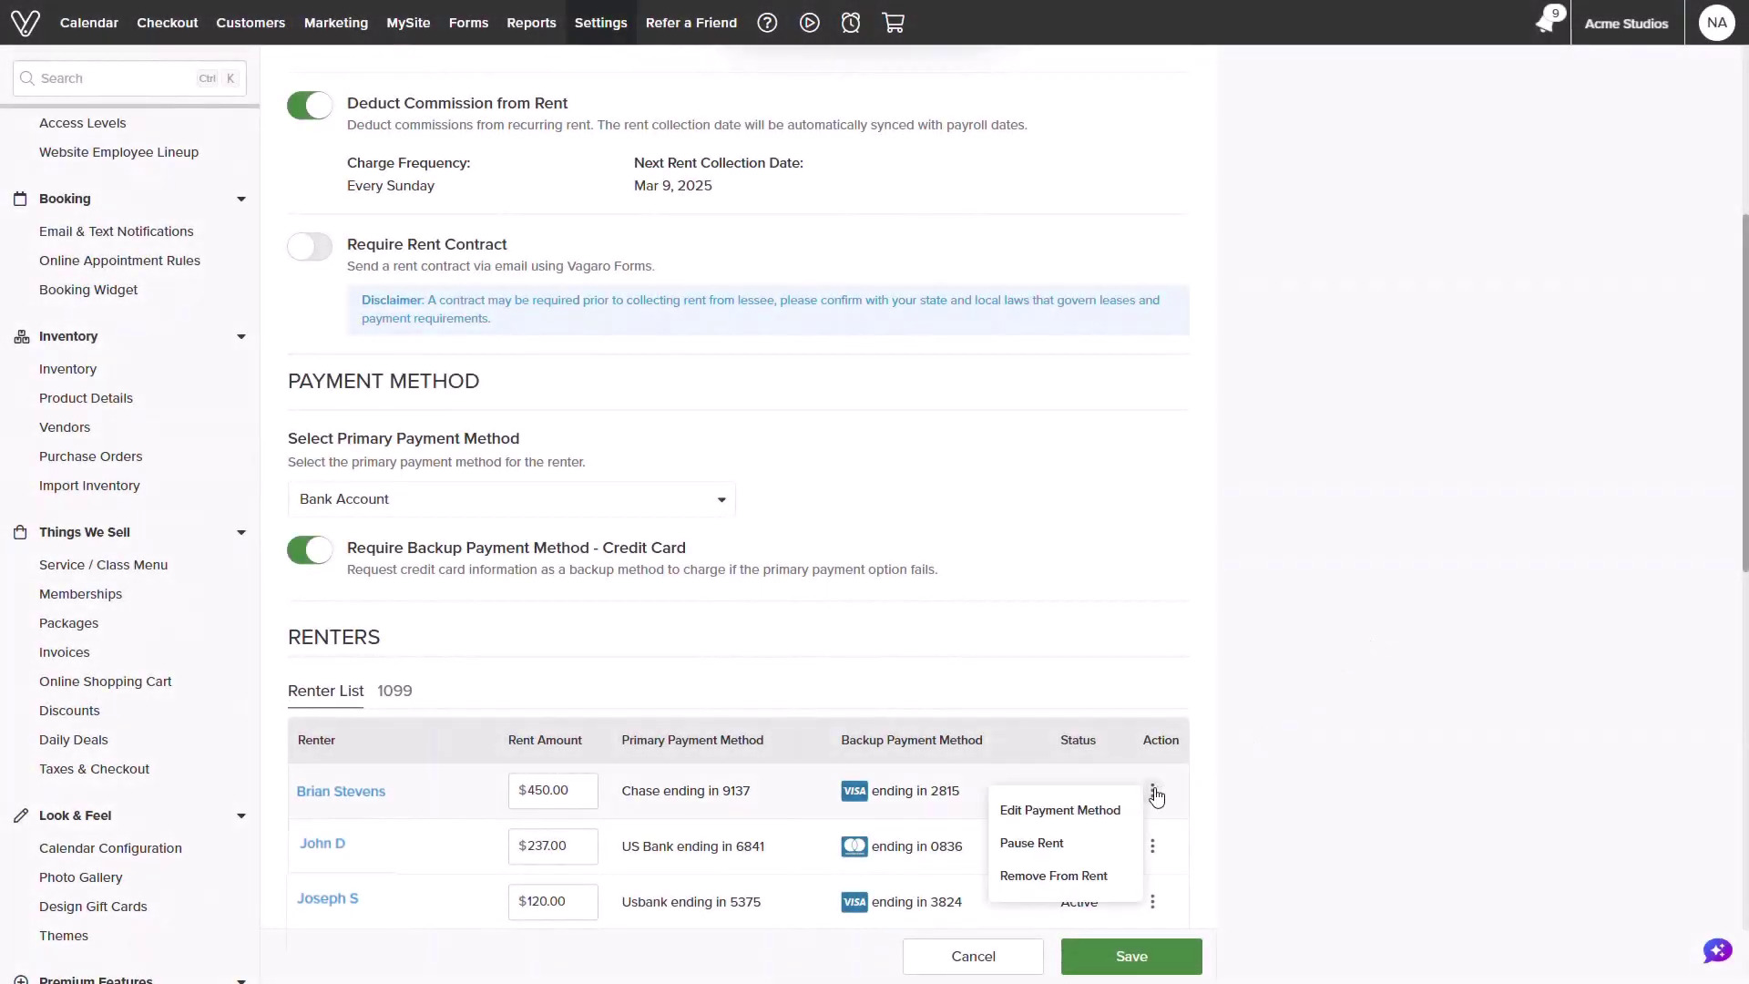